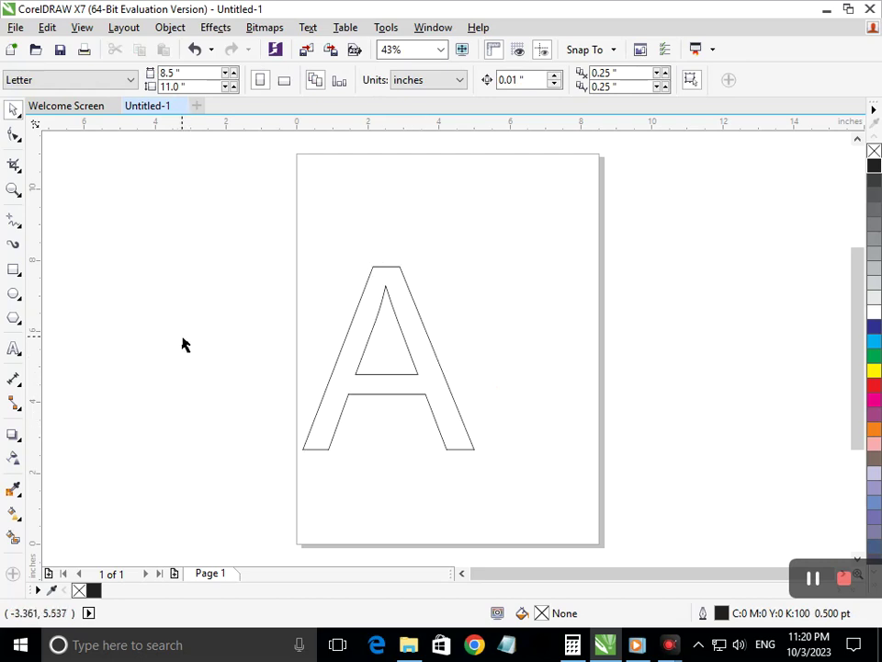
Move the two lower corner nodes of the A's inner triangle down onto the crossbar's lower edge
left_click(13, 137)
left_click(311, 360)
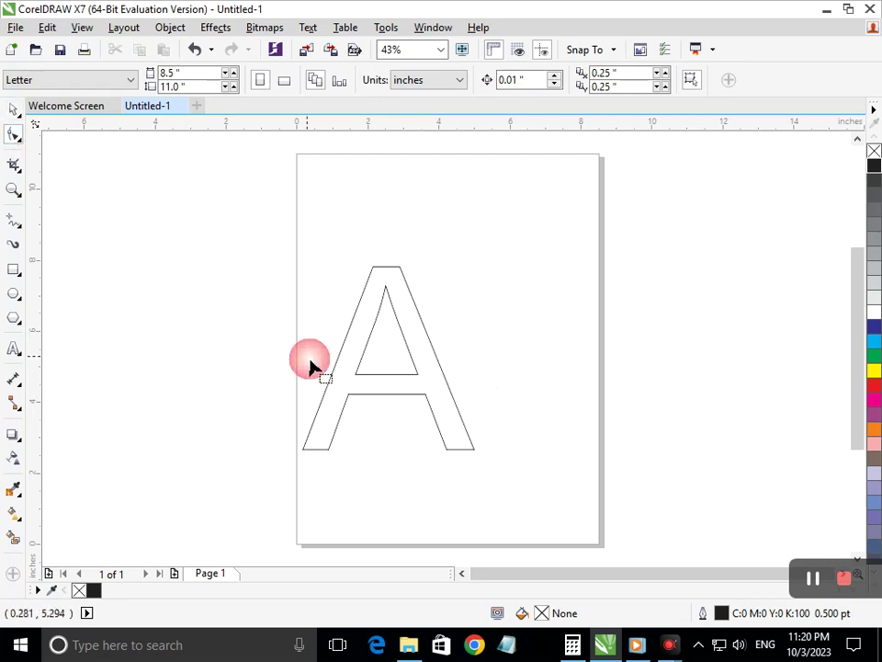
left_click(359, 374)
left_click_drag(356, 374, 349, 393)
left_click_drag(418, 374, 423, 393)
left_click(367, 365)
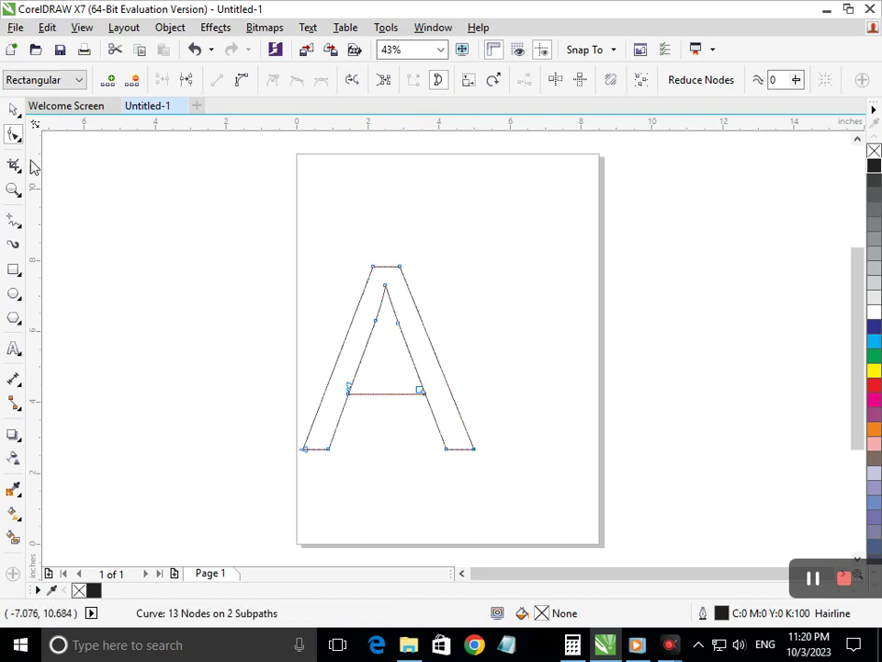
Remove the remaining crossbar line of the A with the Virtual Segment Delete tool
left_click(18, 168)
left_click(61, 184)
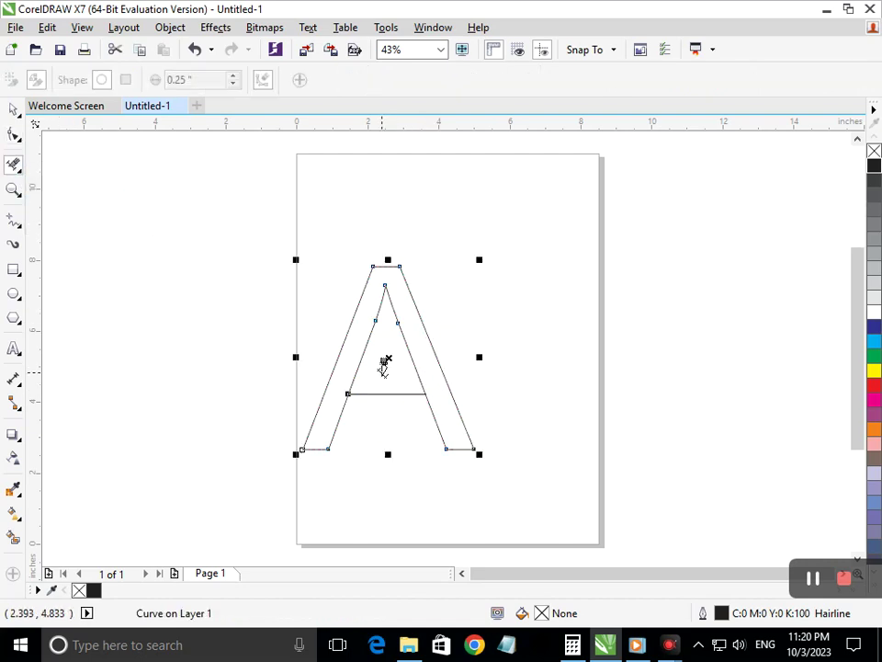
left_click(386, 393)
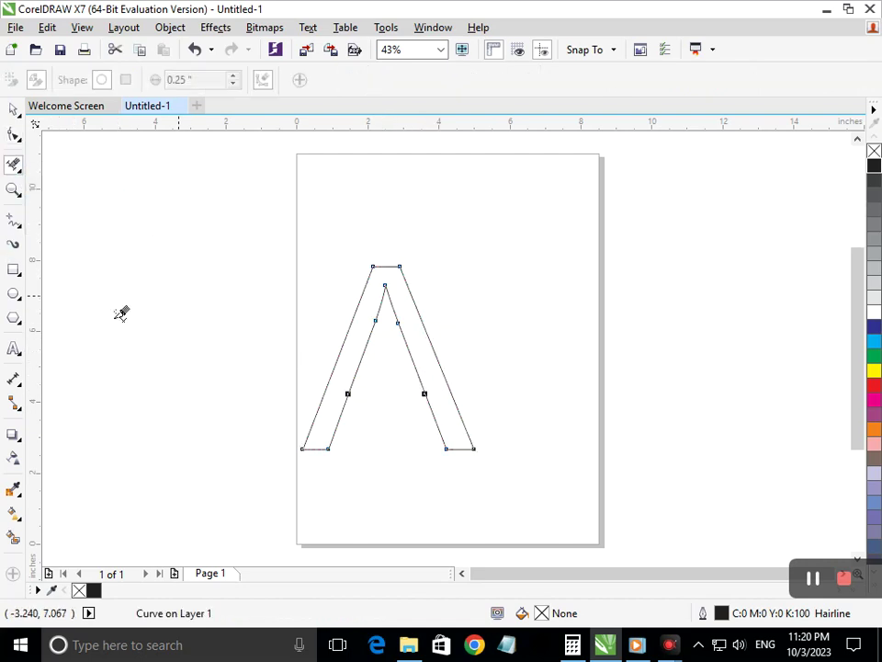
Add the artistic text "L" in Arial beside the page and enlarge it to about 1.3 × 2.1 inches
left_click(14, 349)
left_click(143, 244)
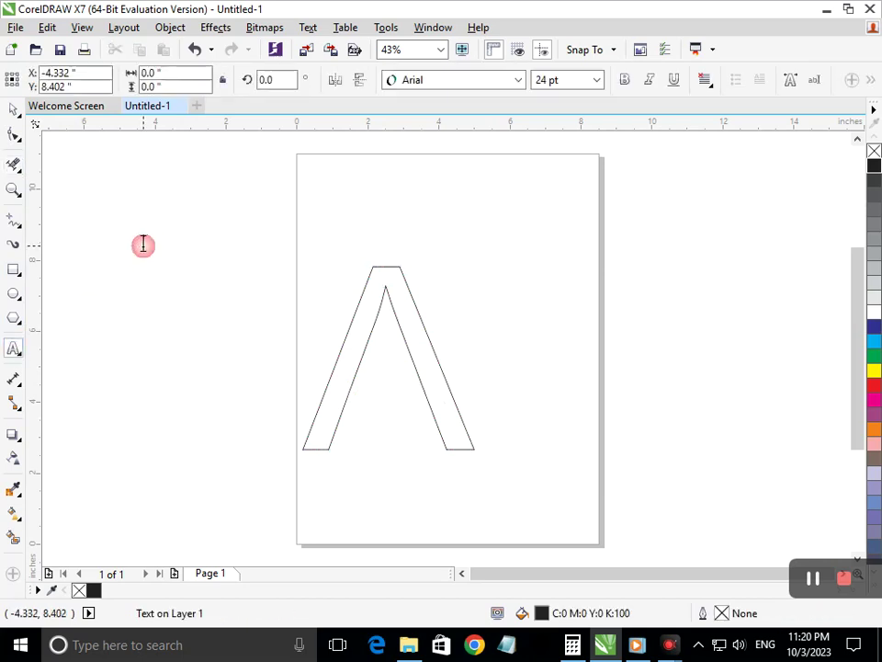
type("L")
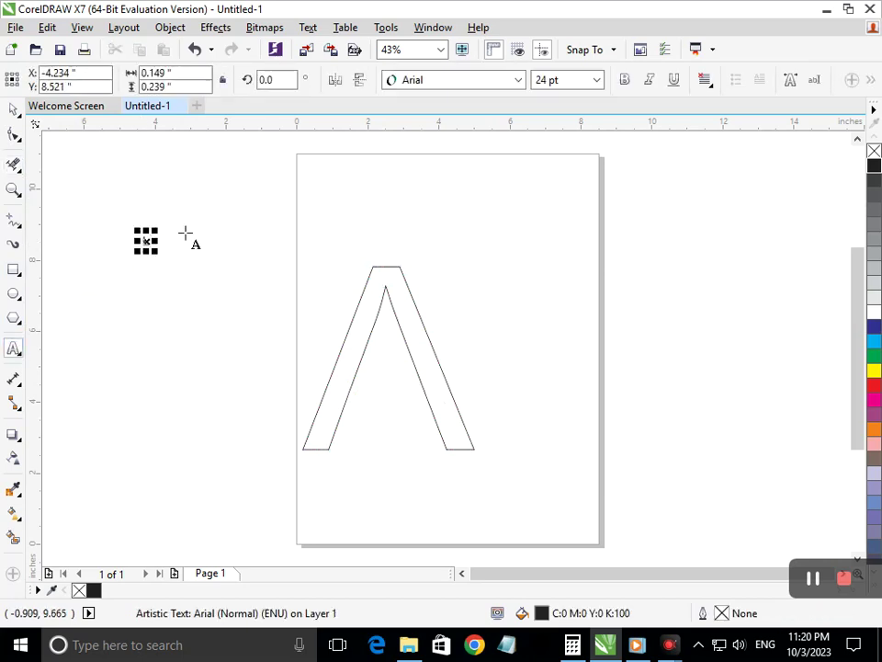
left_click_drag(154, 252, 175, 286)
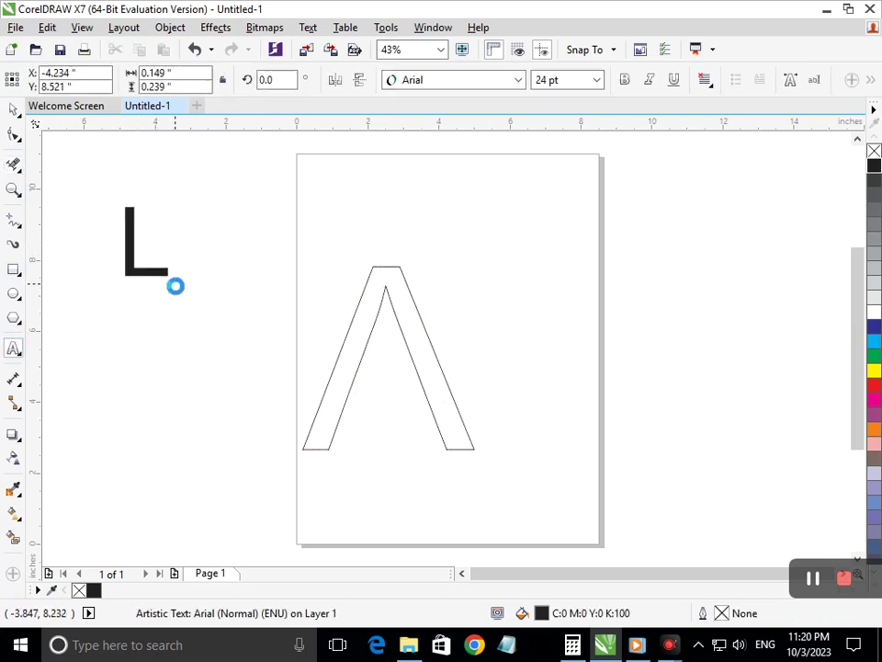
Skew the L horizontally so its stem slants to the right
left_click(13, 111)
left_click(167, 334)
left_click(138, 277)
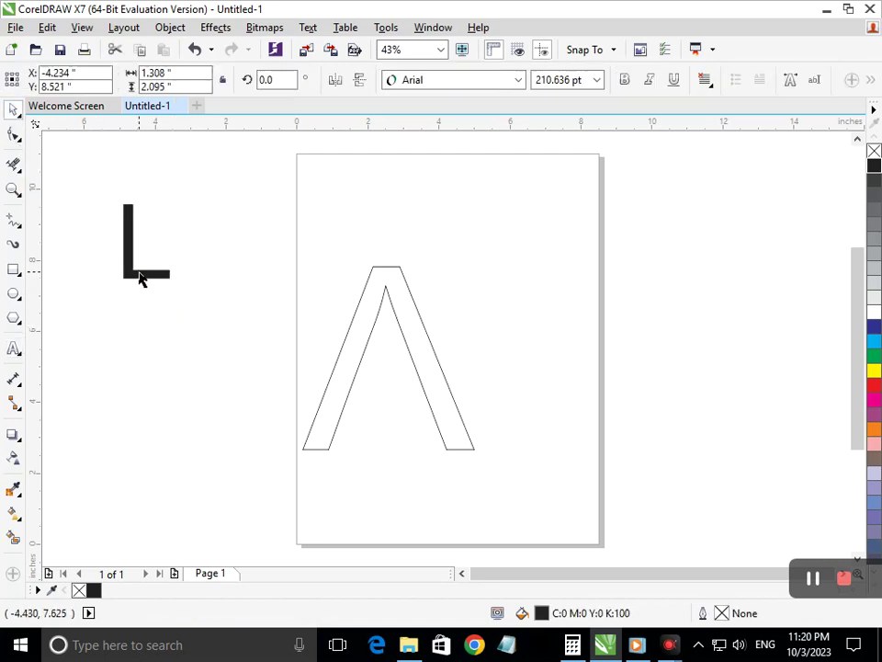
left_click(139, 275)
left_click(139, 272)
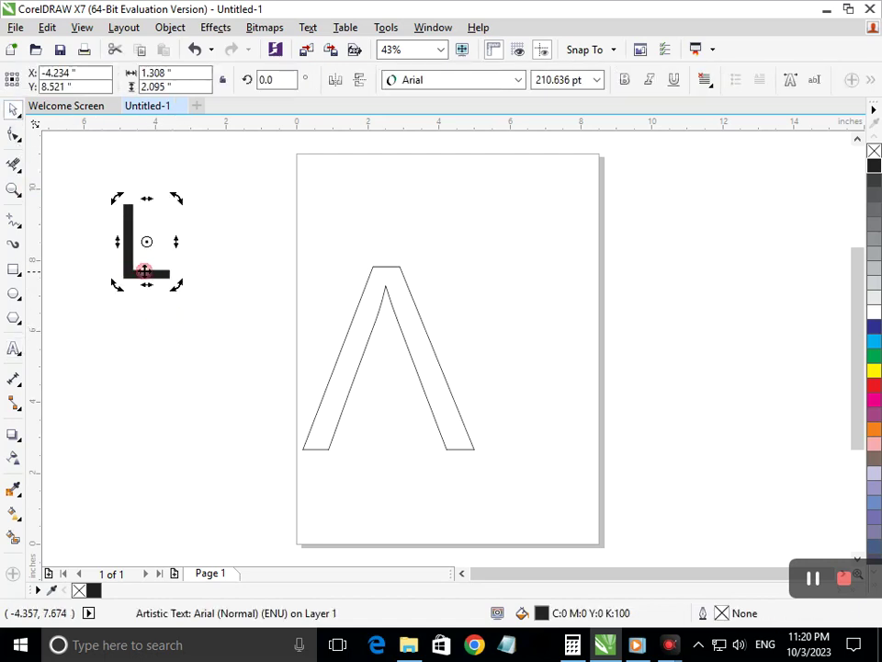
left_click_drag(143, 198, 182, 220)
left_click(193, 335)
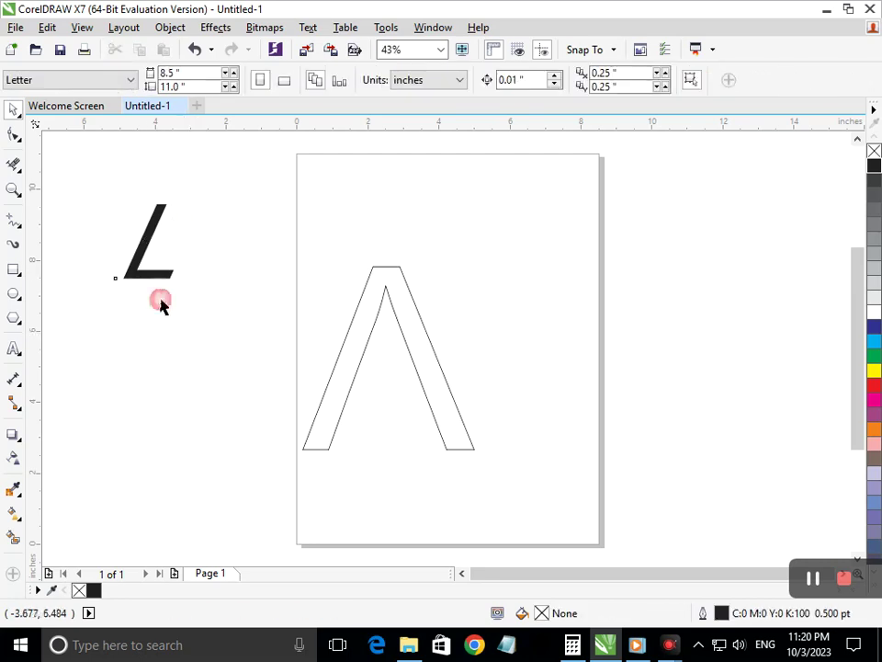
Place the L over the A's right leg, scaled to about 4.76 inches tall, and skew it further right
left_click(143, 273)
left_click_drag(118, 284, 390, 444)
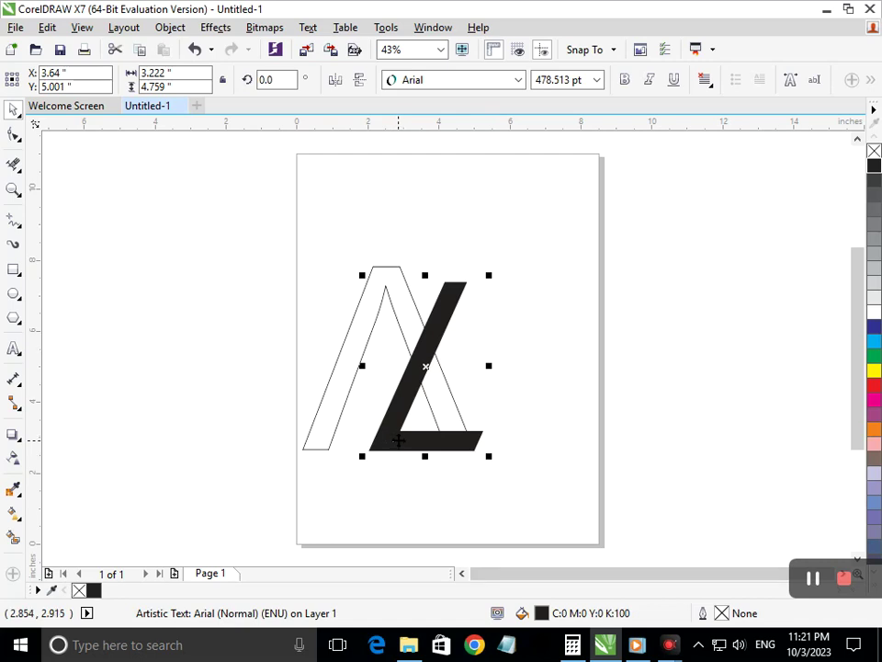
left_click(425, 346)
left_click_drag(424, 275, 467, 281)
left_click(526, 362)
Place a horizontal guideline at the A's top edge, at about 7.82 inches, and convert the L to curves
left_click_drag(496, 121, 542, 276)
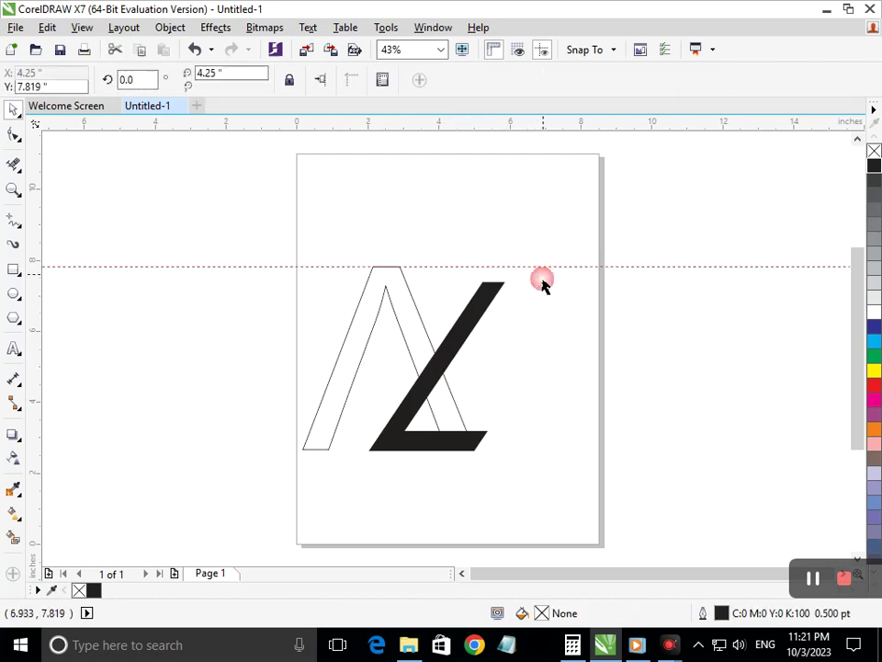
left_click(475, 306)
key("ctrl+q")
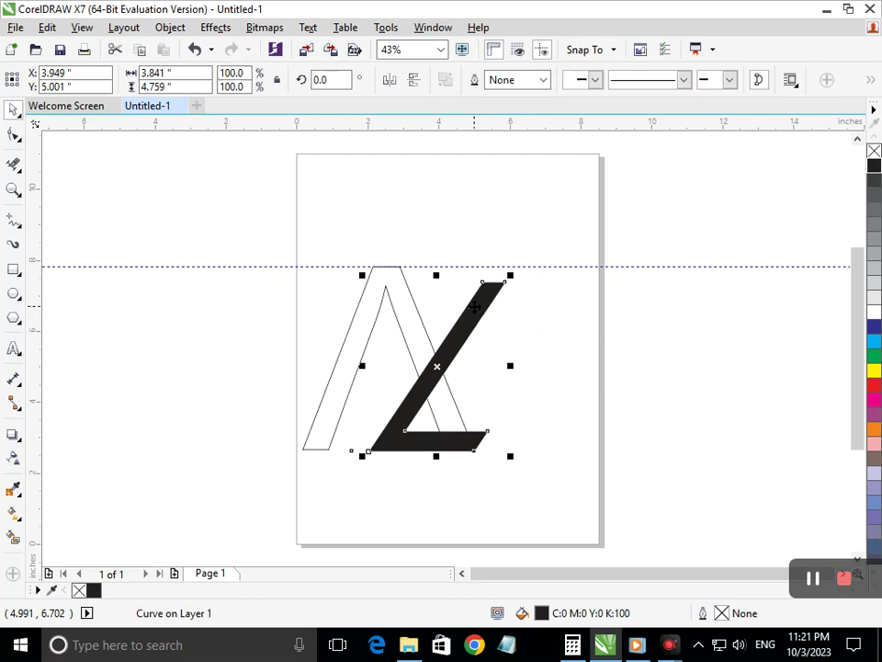
Extend the L's stem along its slant by moving its two top nodes up to the guideline
left_click(14, 134)
left_click_drag(477, 267, 555, 308)
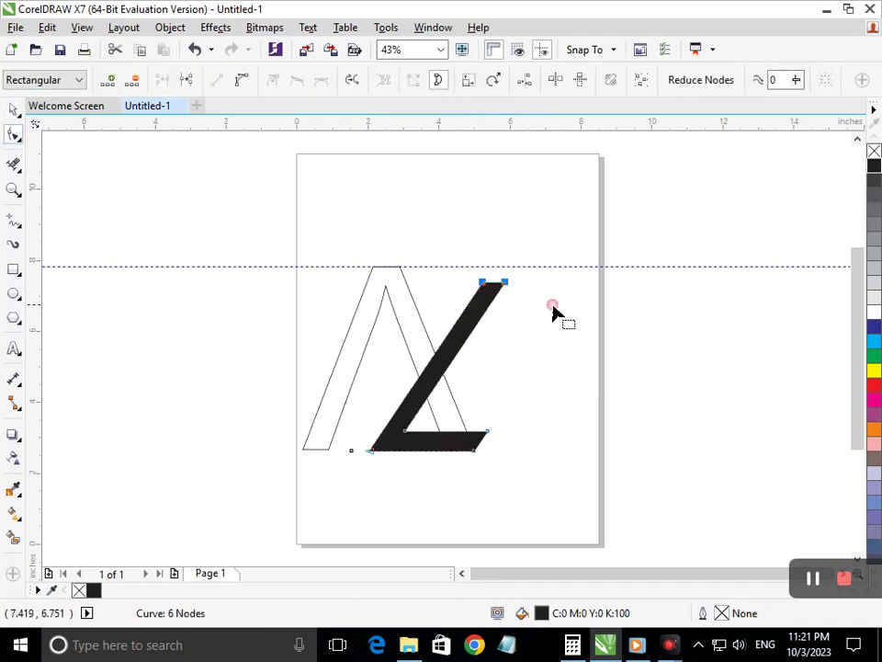
left_click_drag(506, 286, 514, 272)
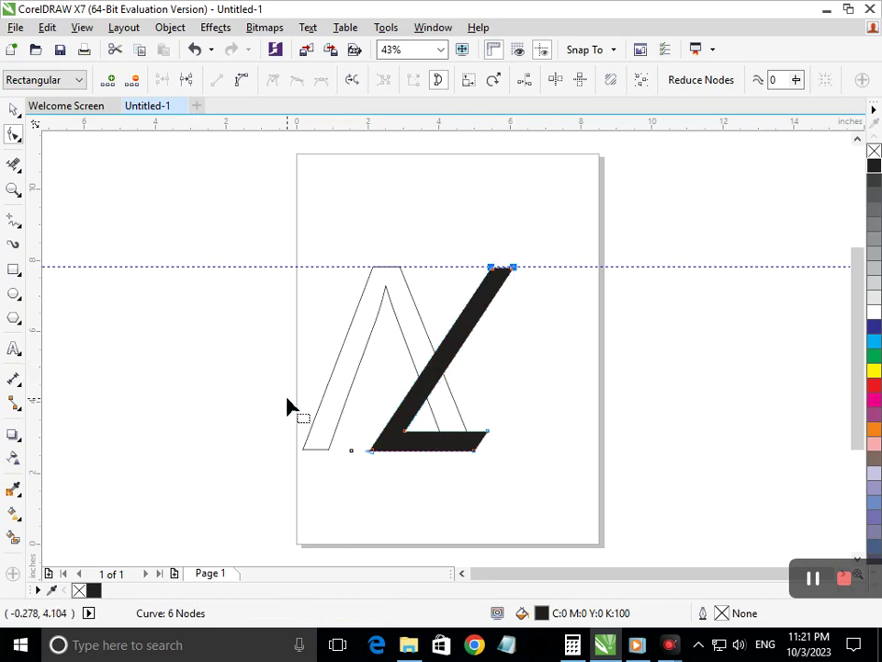
Try skewing the L further to the right and undo each attempt
left_click(13, 109)
left_click(69, 326)
left_click(465, 318)
left_click(466, 323)
left_click_drag(442, 265, 456, 265)
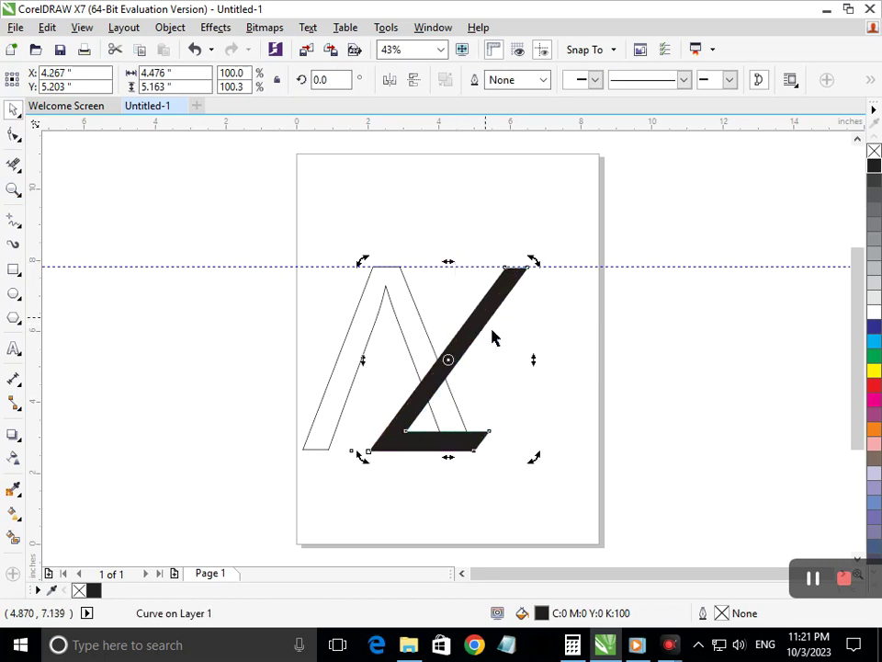
left_click(530, 407)
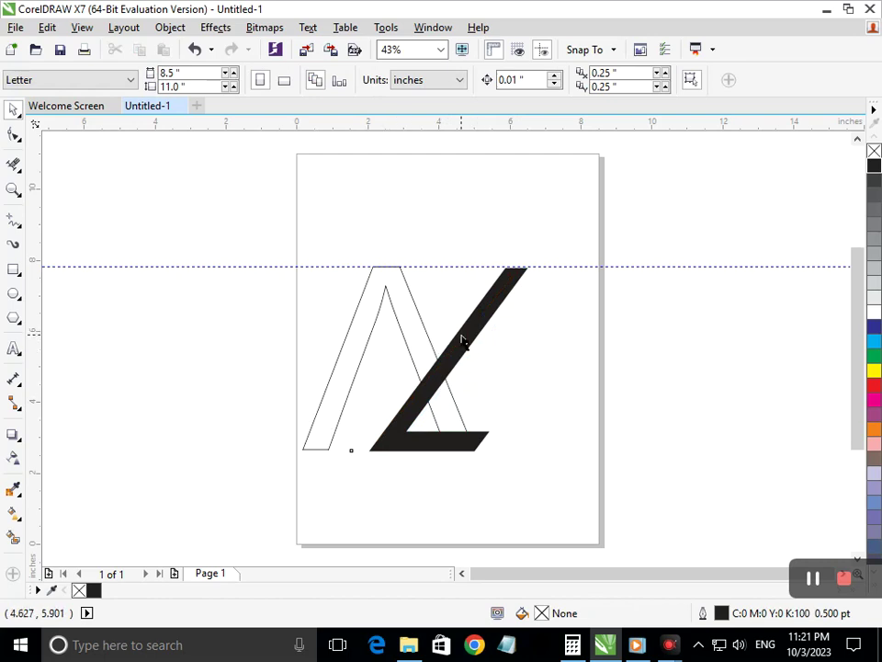
key("ctrl+z")
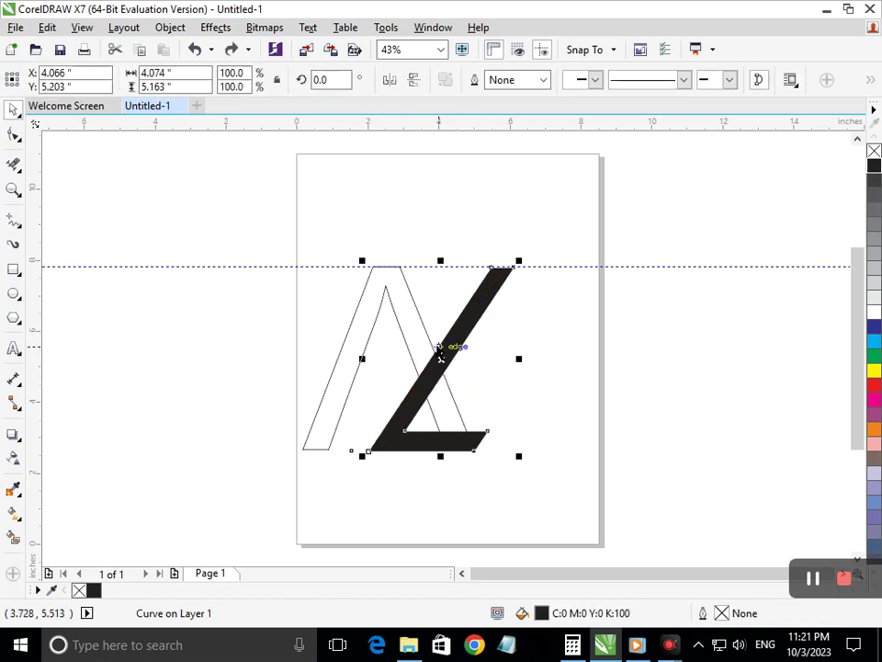
left_click(441, 343)
left_click_drag(445, 263, 449, 262)
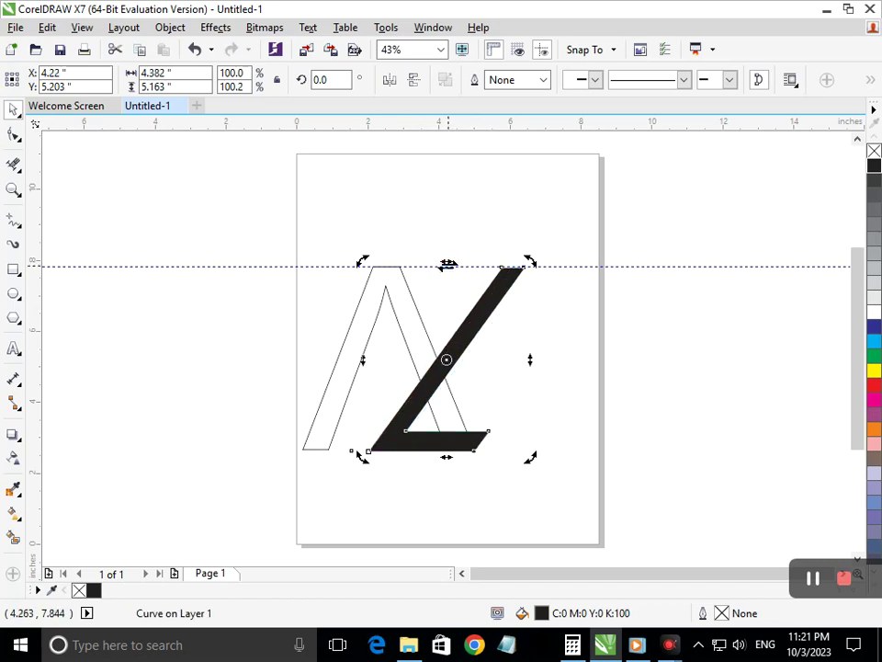
key("ctrl+z")
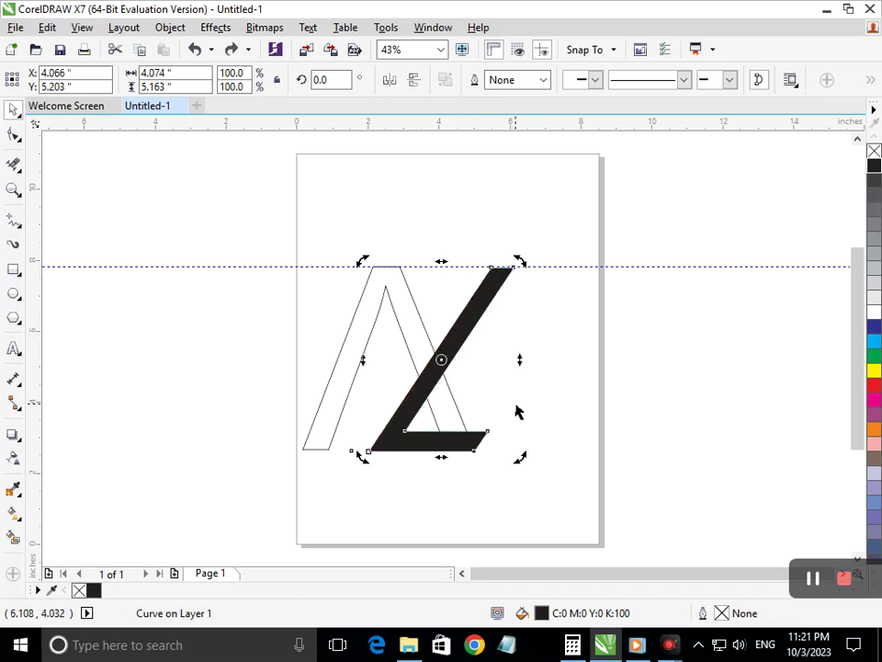
key("Escape")
Draw a two-point line about 1 × 1.5 inches across the A's right leg, parallel to the L's left edge
left_click(19, 228)
left_click(36, 256)
left_click(21, 237)
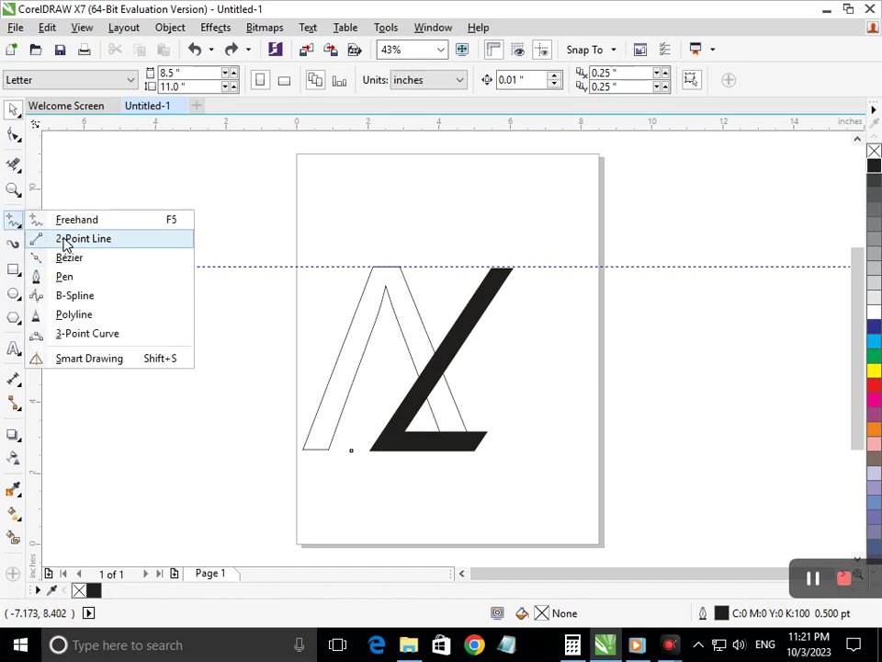
left_click(69, 238)
left_click_drag(437, 331, 402, 386)
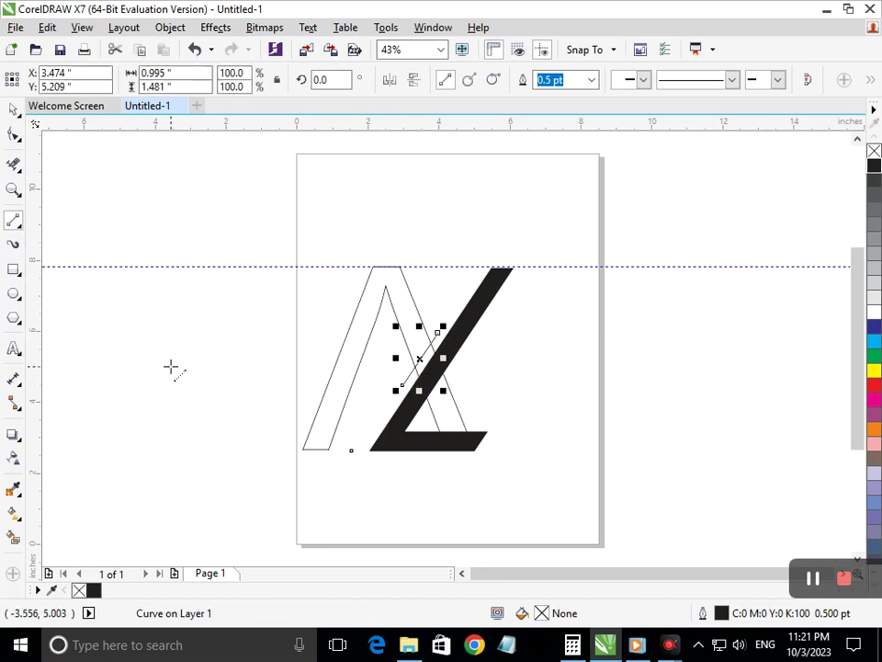
Smart Fill the part of the A left of the cutting line and color the new shape black
left_click(20, 541)
left_click(335, 418)
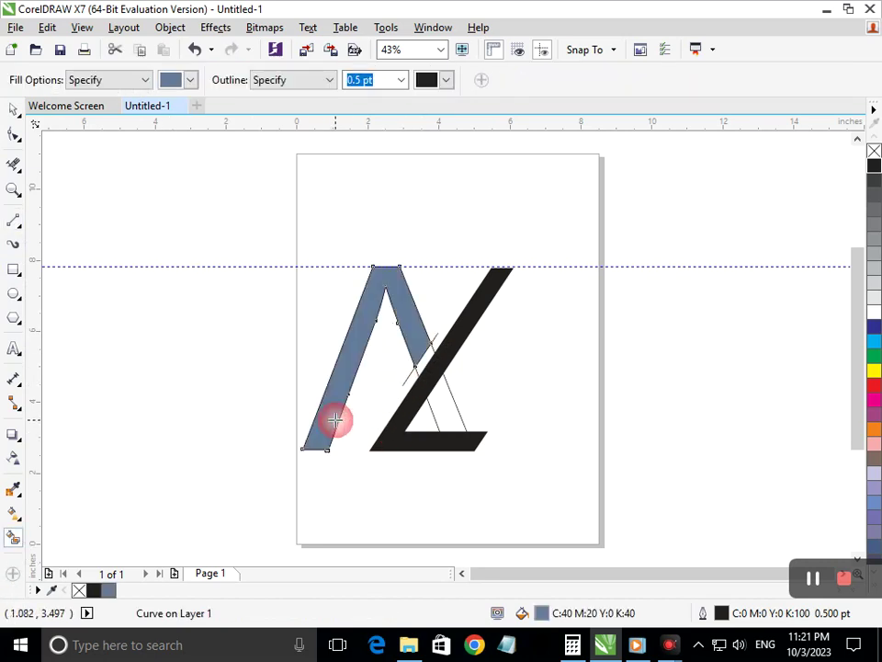
left_click(874, 166)
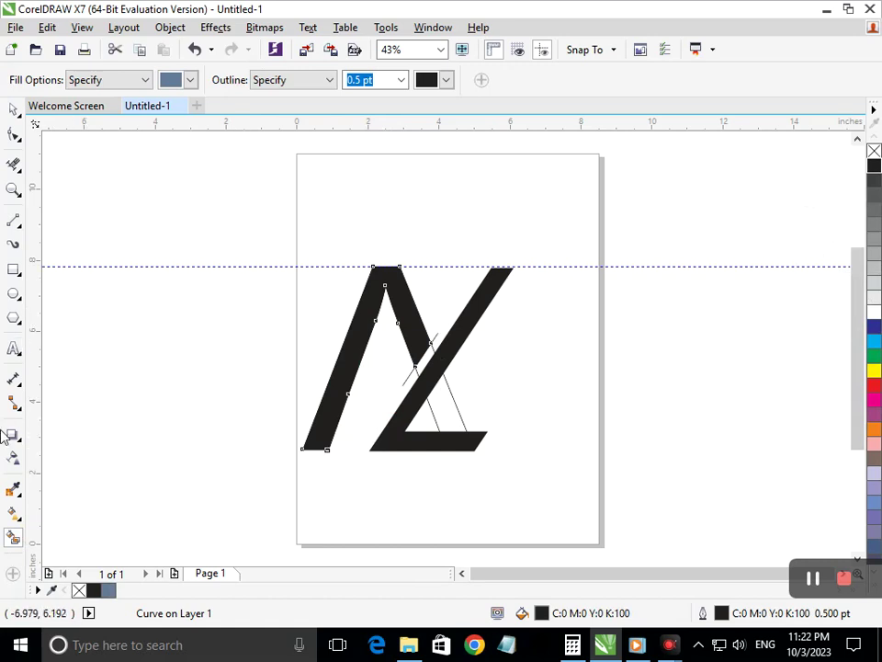
Delete the guideline, the original A outline and the cutting line
left_click(12, 111)
left_click(118, 326)
left_click(155, 265)
key("Delete")
left_click(438, 429)
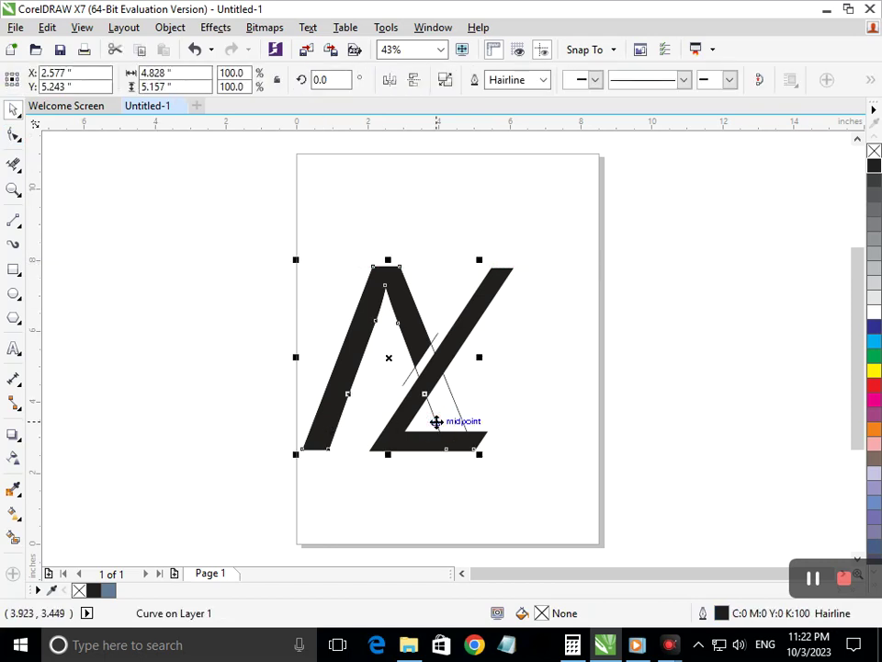
left_click(440, 425)
left_click(410, 378)
key("Delete")
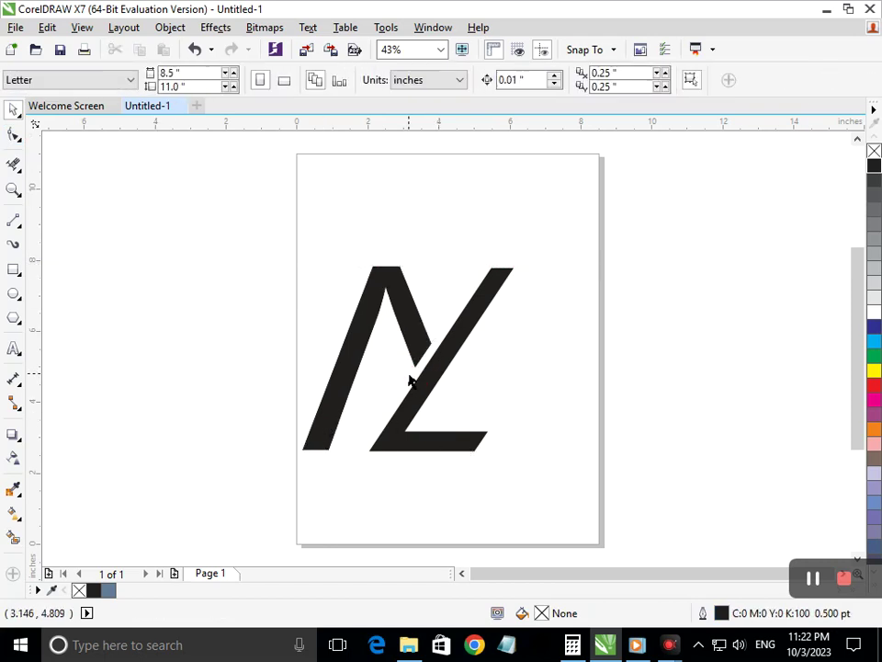
Draw a circle about 0.75 inches in diameter inside the A and nudge its center to about X 2.52, Y 5.12 inches
left_click(22, 296)
left_click_drag(373, 351, 386, 374)
left_click(13, 109)
left_click(79, 391)
key("Up")
key("Up")
key("Up")
key("Up")
key("Up")
key("Up")
key("Up")
key("Right")
key("Right")
key("Right")
key("Right")
key("Right")
key("Right")
key("Right")
key("Right")
key("Right")
key("Right")
key("Right")
key("Right")
key("Right")
key("Right")
key("Right")
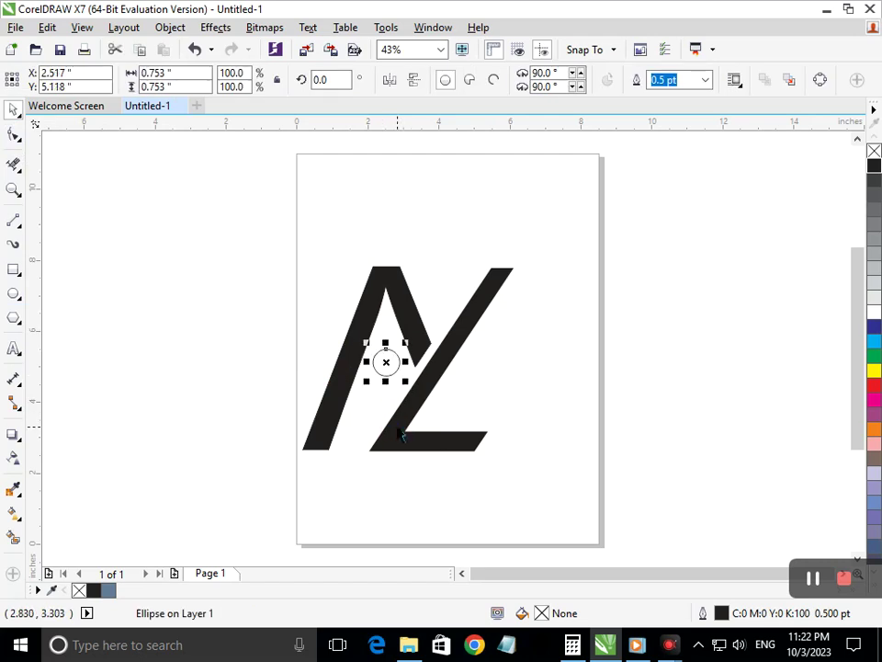
Color the circle's fill and outline blue (C:100 M:100 Y:0 K:0) and fill the A shape with the same blue
left_click(874, 326)
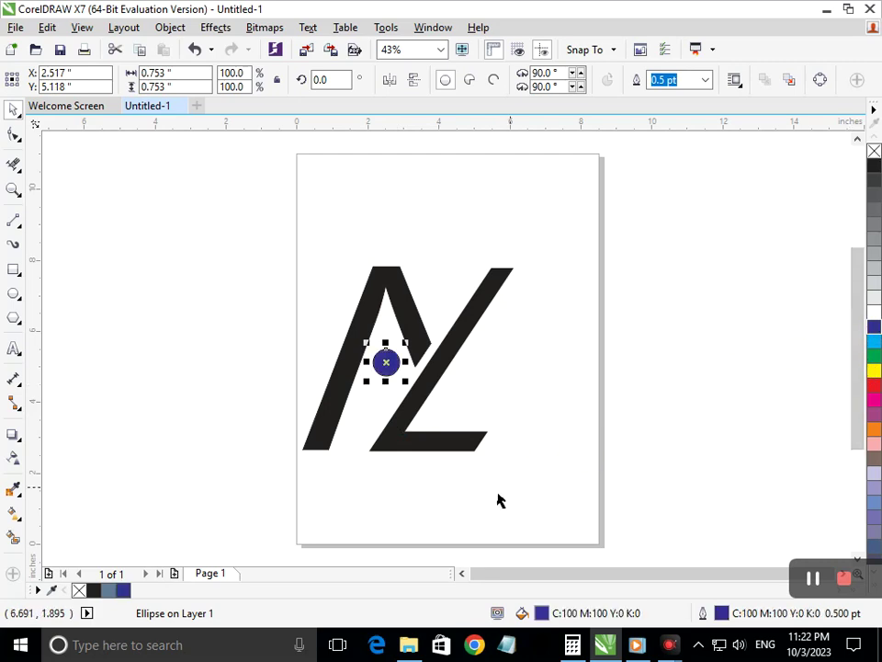
left_click(437, 425)
left_click(409, 320)
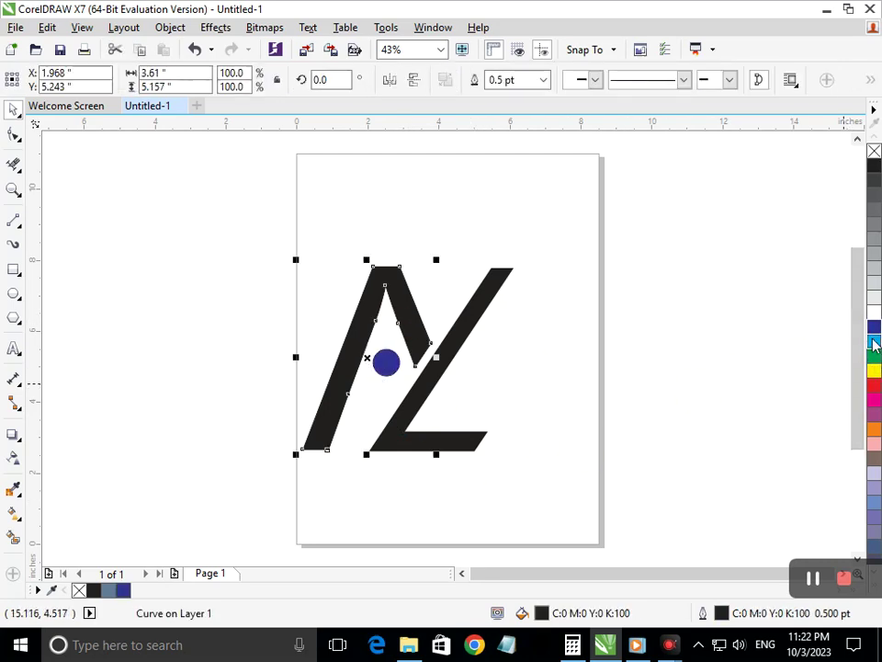
left_click(874, 327)
left_click(567, 413)
Fill the L shape with green
left_click(437, 445)
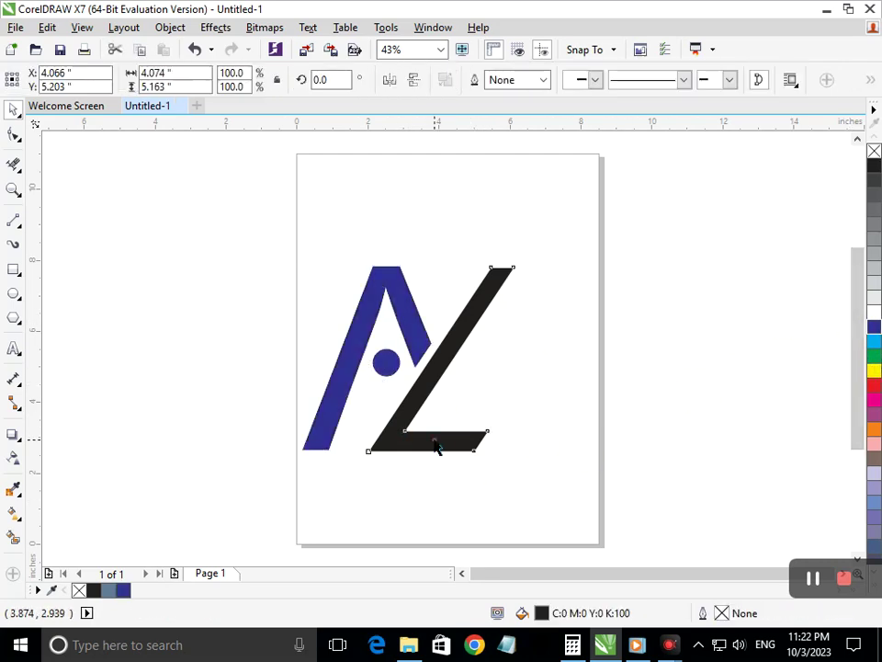
left_click(873, 358)
left_click(579, 445)
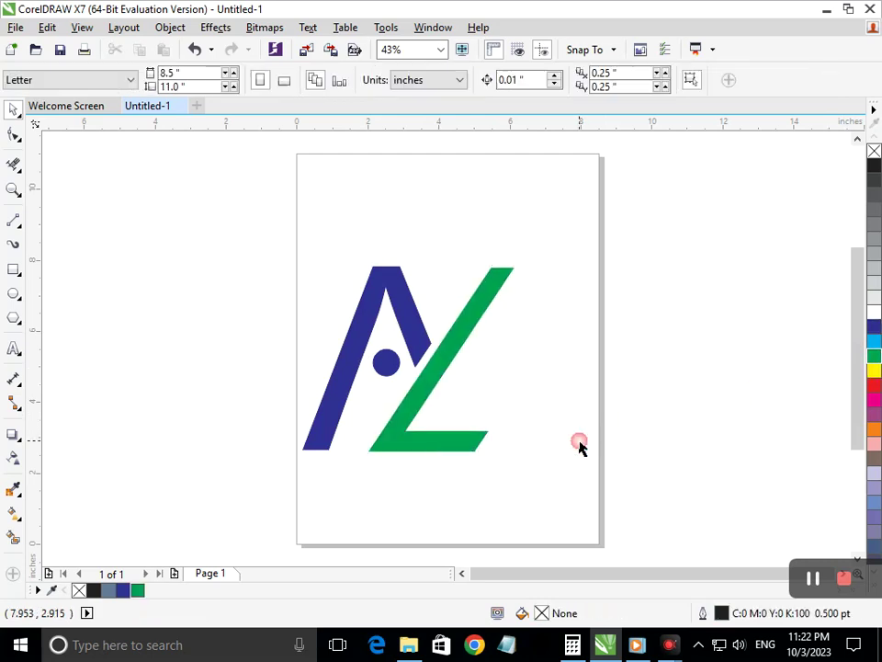
Check the letters' bottom alignment with a temporary horizontal guideline along their lower edge and delete it
scroll(500, 410, "down", 1)
left_click(500, 410)
scroll(456, 363, "up", 2)
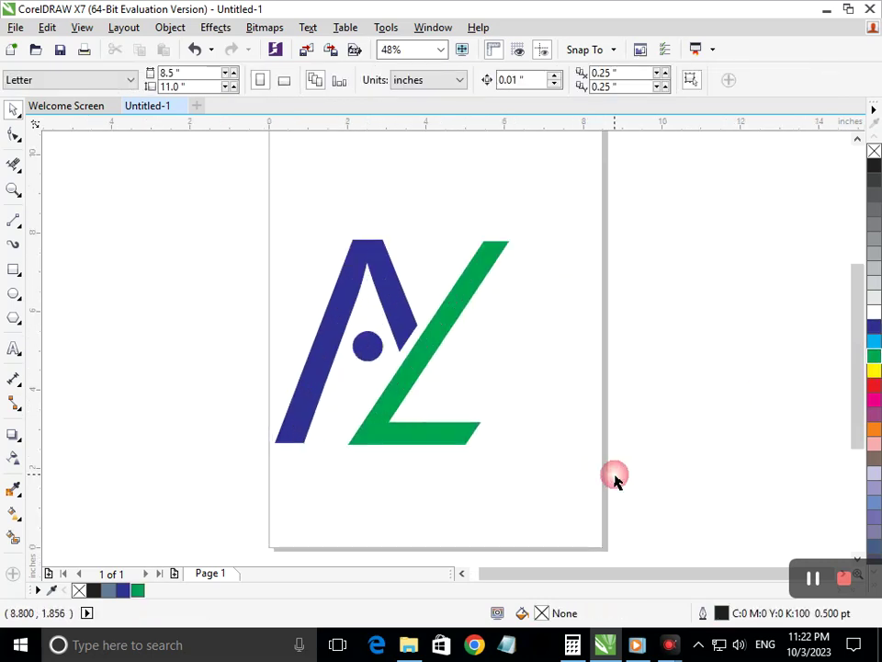
scroll(438, 372, "down", 2)
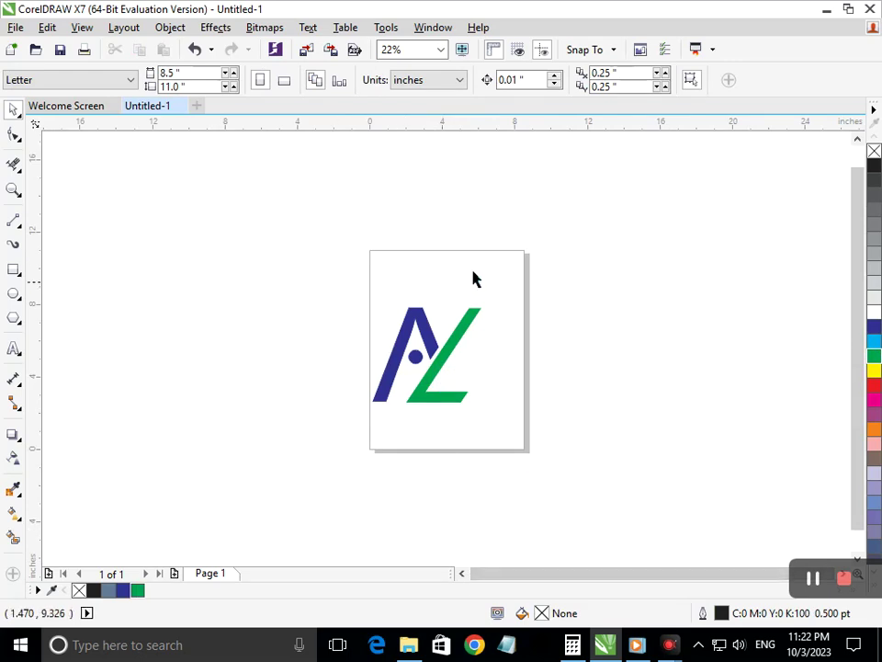
left_click_drag(508, 129, 546, 404)
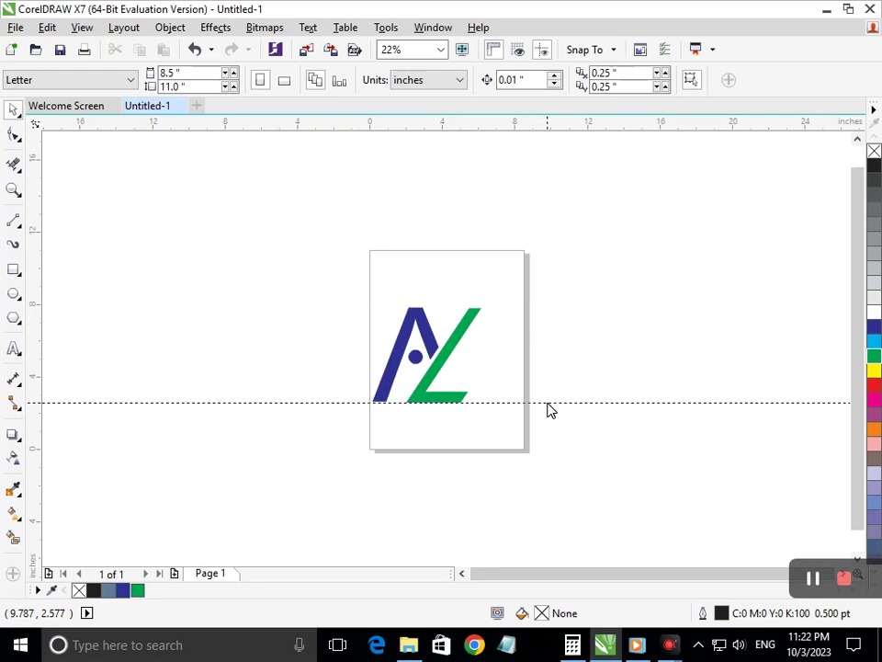
left_click(548, 402)
key("Delete")
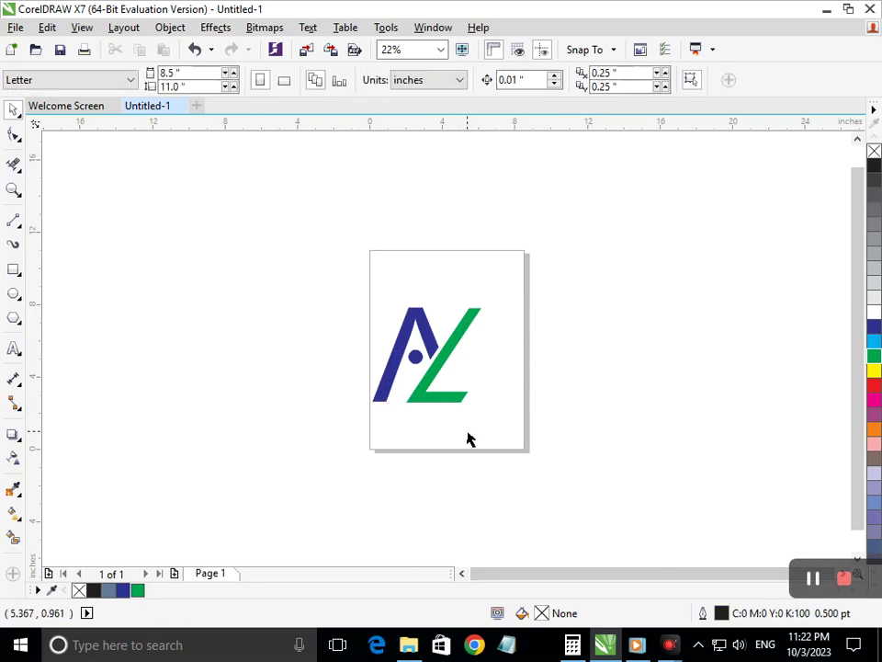
Reshape the end of the L's foot by moving its upper corner node inward so the end edge is nearly vertical
scroll(493, 421, "up", 5)
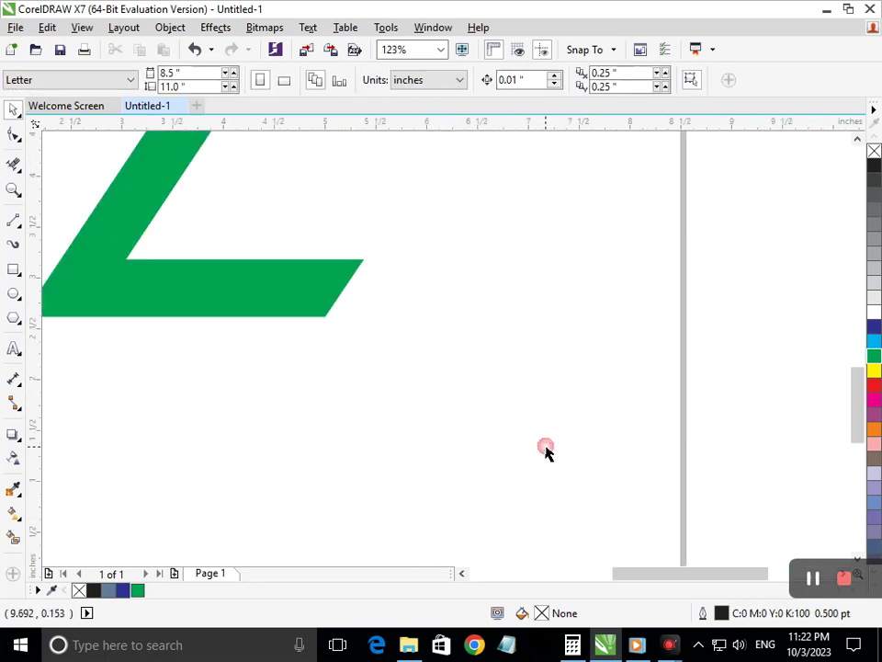
left_click(14, 134)
left_click(244, 300)
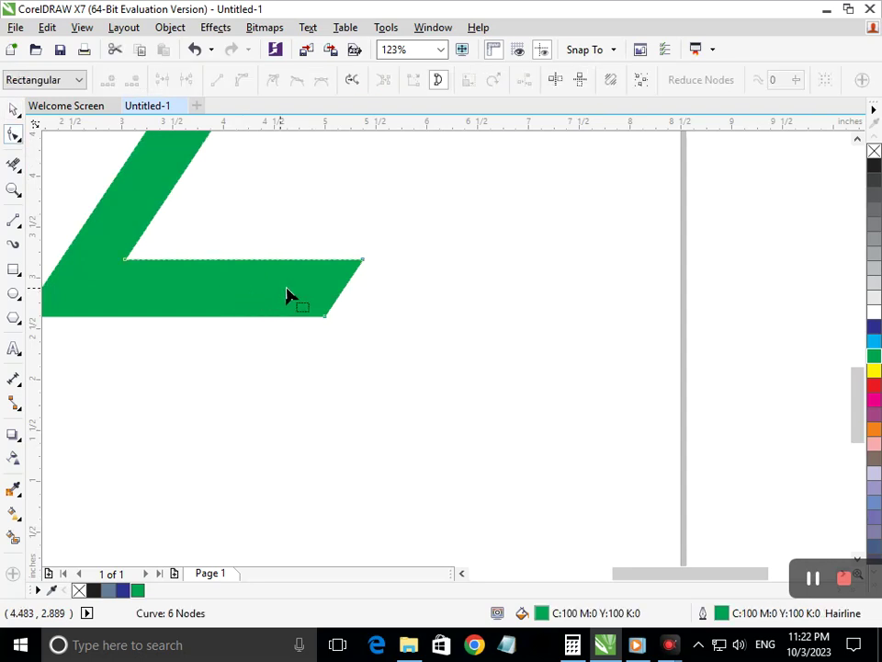
left_click_drag(363, 261, 332, 273)
scroll(488, 420, "down", 5)
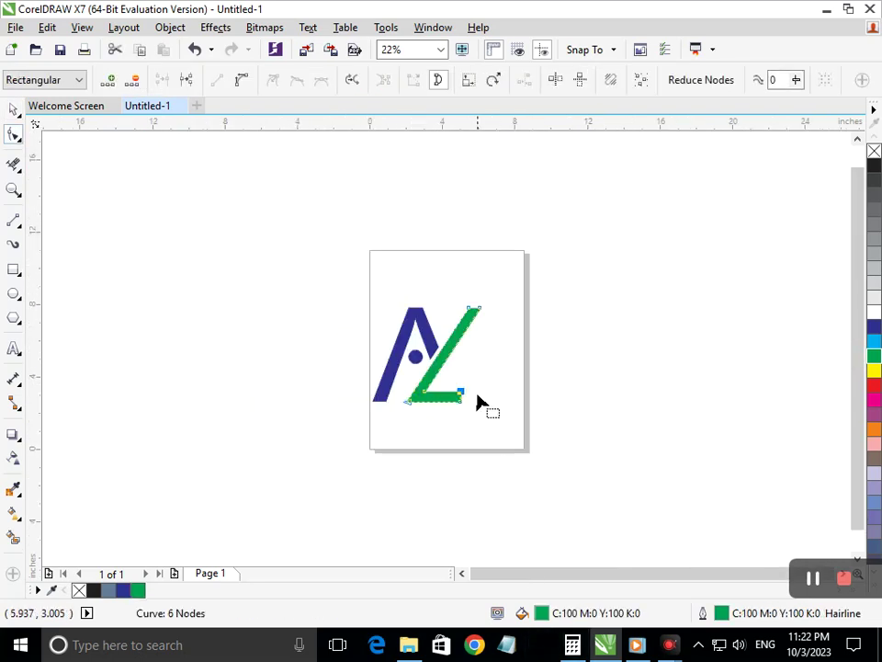
left_click_drag(454, 403, 451, 419)
left_click(212, 407)
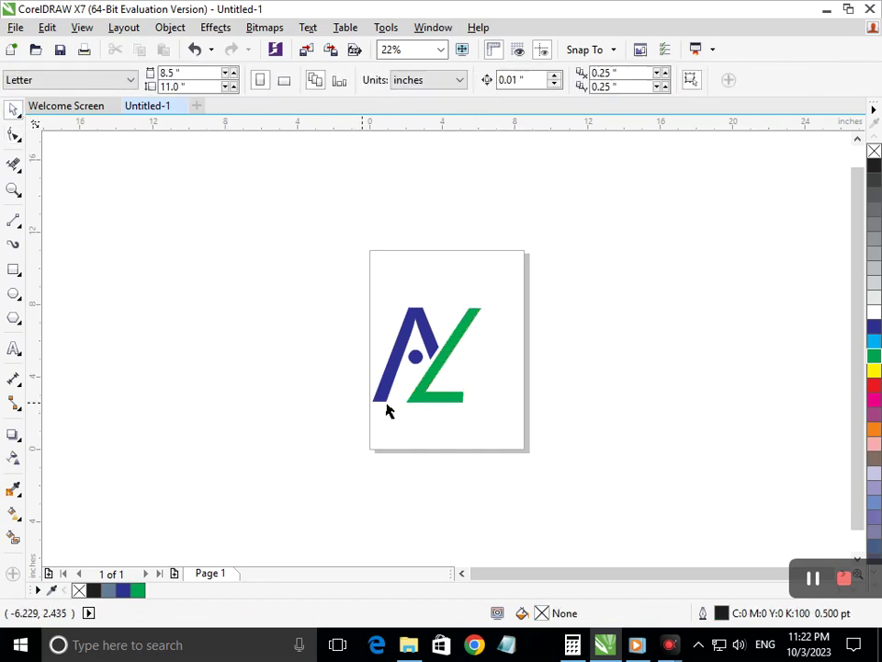
Recolor the L shape's fill and outline orange (C:0 M:60 Y:100 K:0)
left_click(445, 407)
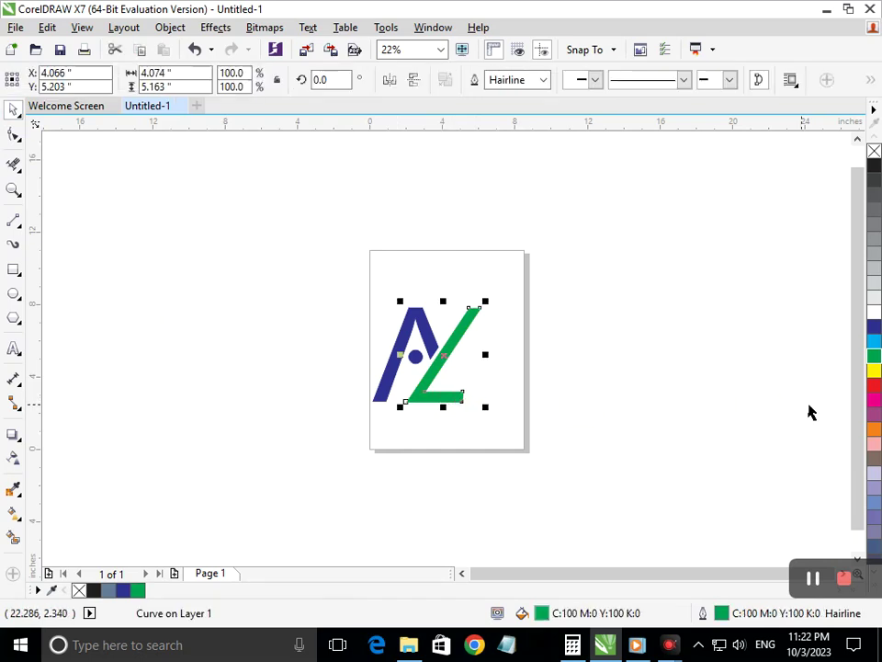
left_click(876, 430)
left_click(591, 522)
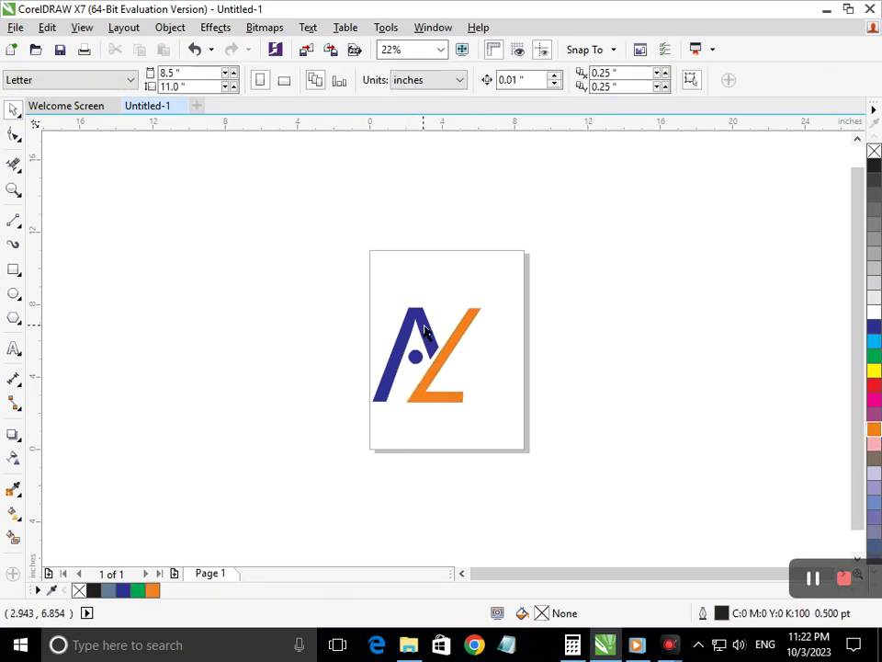
Recolor the fill and outline of the A and its circle black (C:0 M:0 Y:0 K:100)
left_click(423, 358)
left_click(418, 361, "shift")
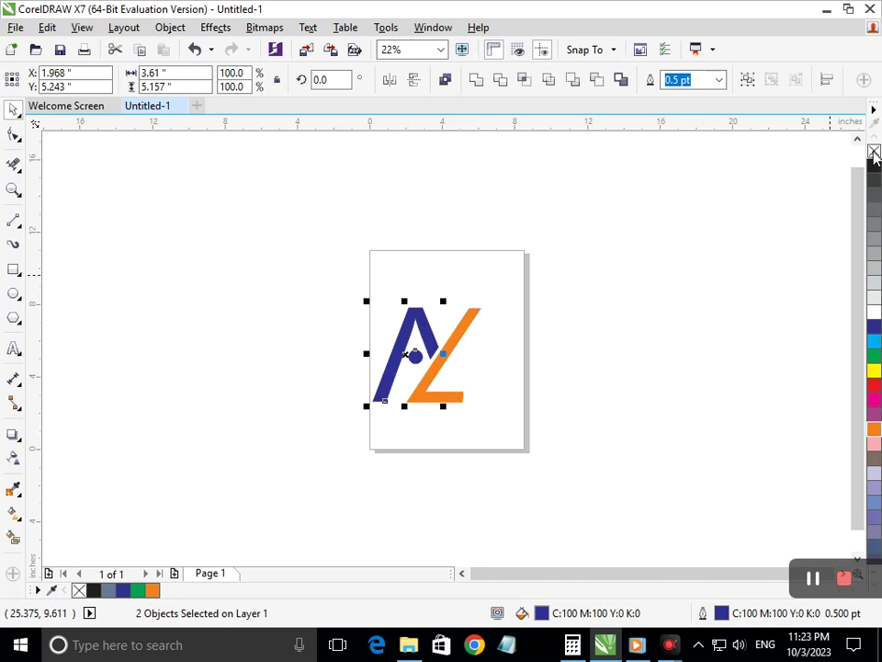
left_click(874, 166)
right_click(874, 166)
left_click(498, 456)
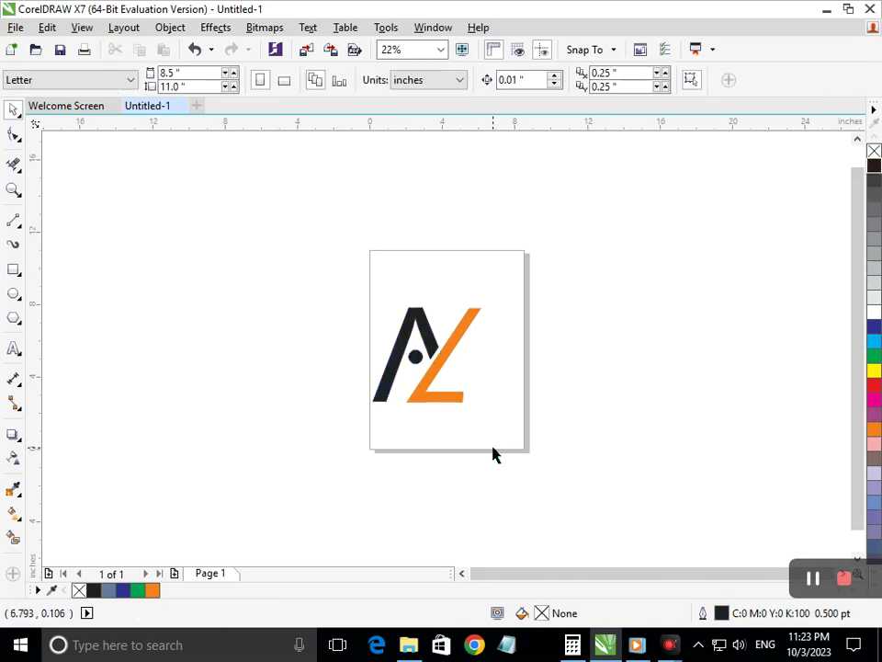
Lengthen the L's foot slightly by nudging its two end nodes outward together in small horizontal increments
left_click(14, 135)
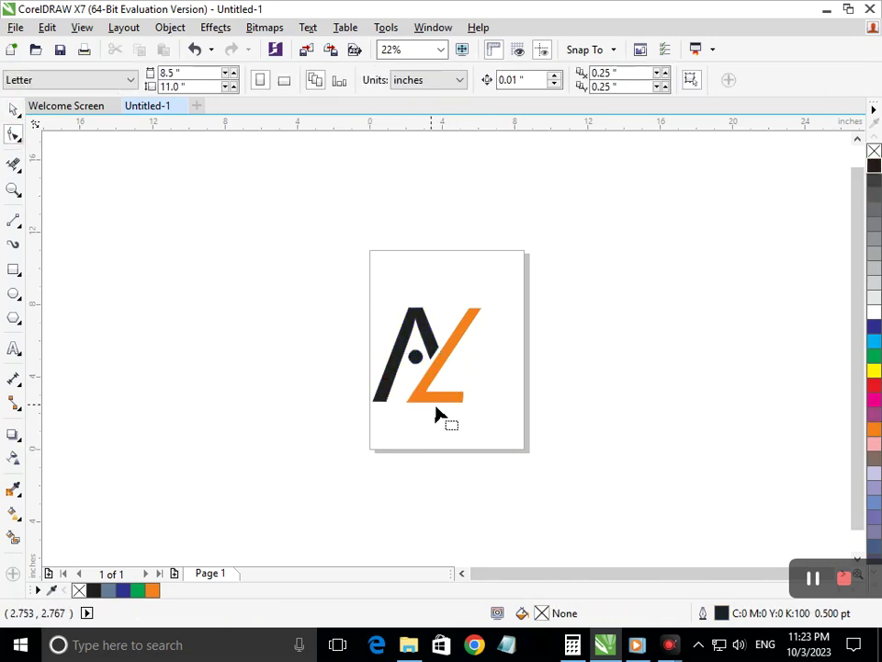
left_click(459, 397)
left_click_drag(490, 388, 448, 439)
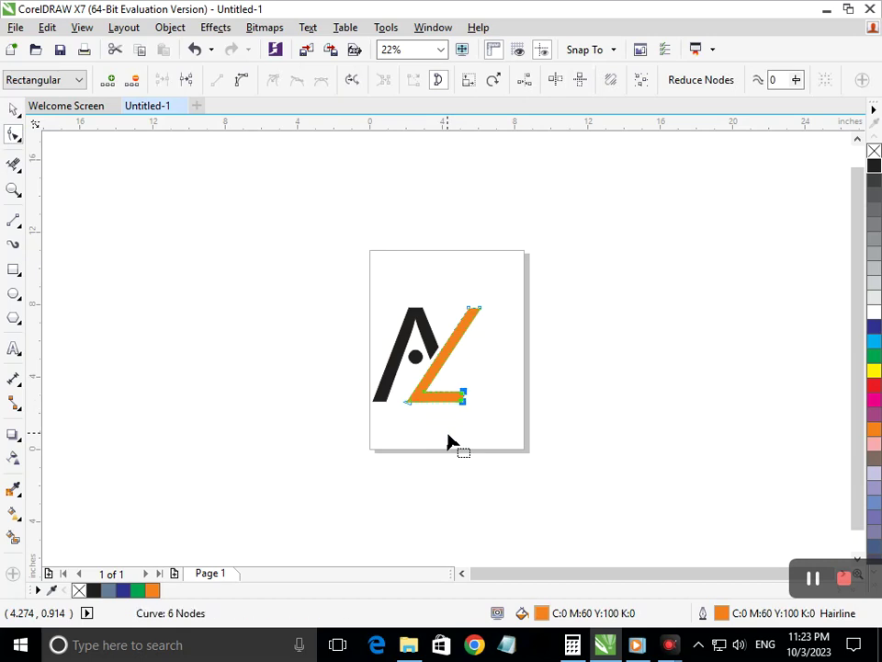
key("Right")
key("Right")
key("Right")
key("Right")
key("Right")
key("Right")
key("Right")
key("Right")
key("Right")
key("Right")
key("Right")
key("Right")
key("Right")
key("Right")
key("Right")
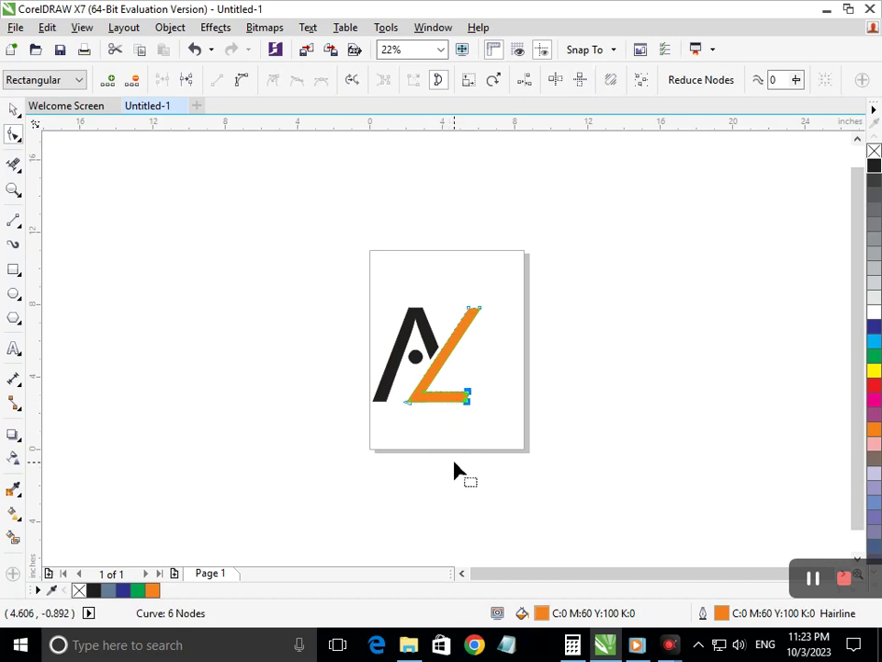
left_click(427, 424)
left_click(14, 110)
left_click(388, 496)
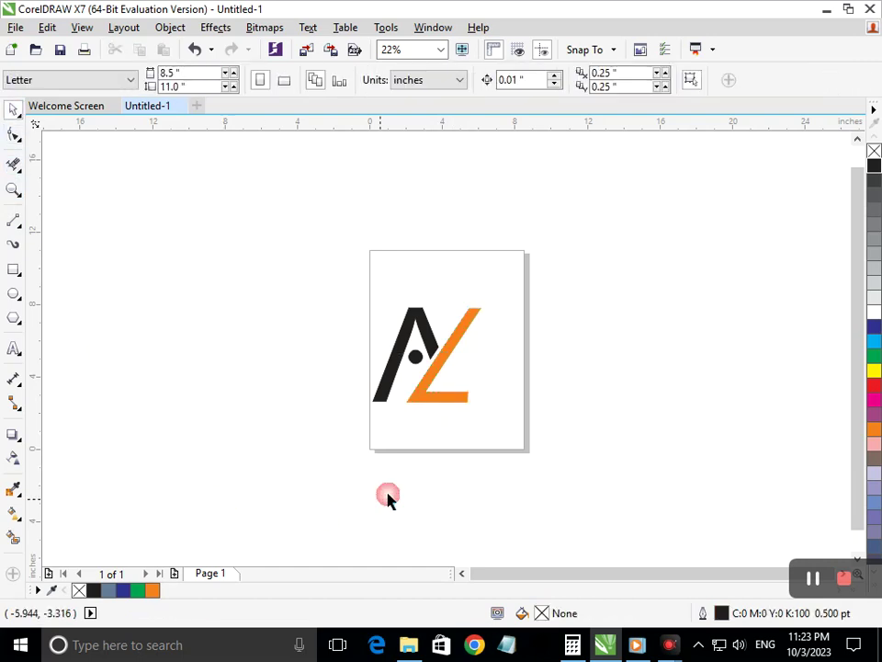
Add a one-step inside contour in black to the L with an offset of about 0.196 inches
left_click(416, 404)
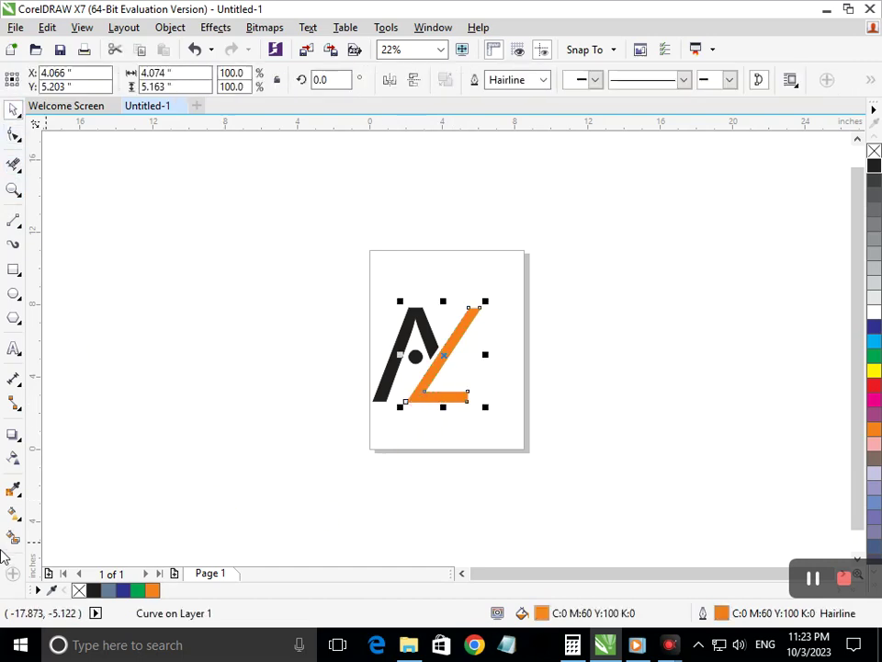
left_click(20, 441)
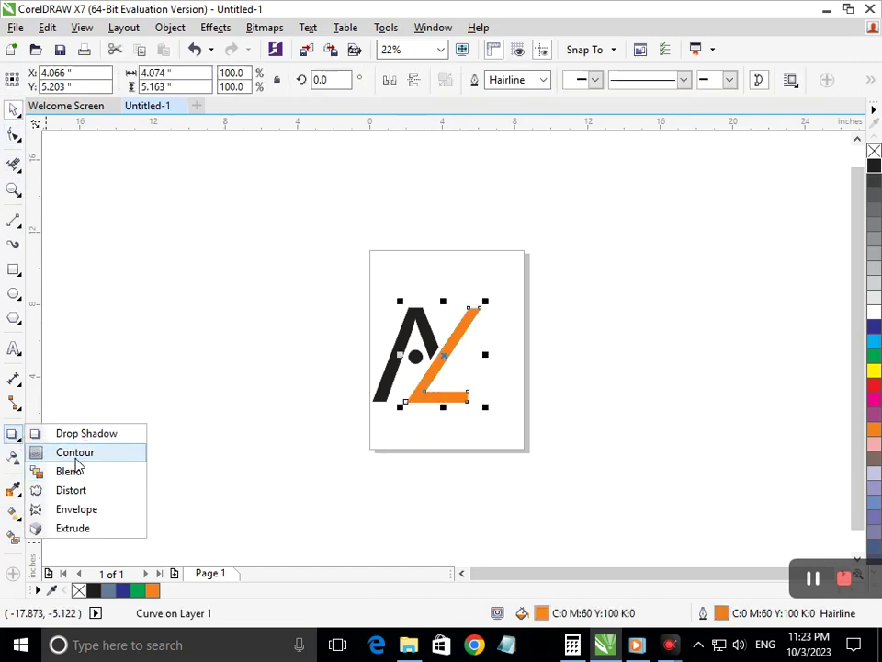
left_click(123, 457)
key("F2")
left_click_drag(339, 267, 565, 470)
left_click_drag(350, 419, 372, 416)
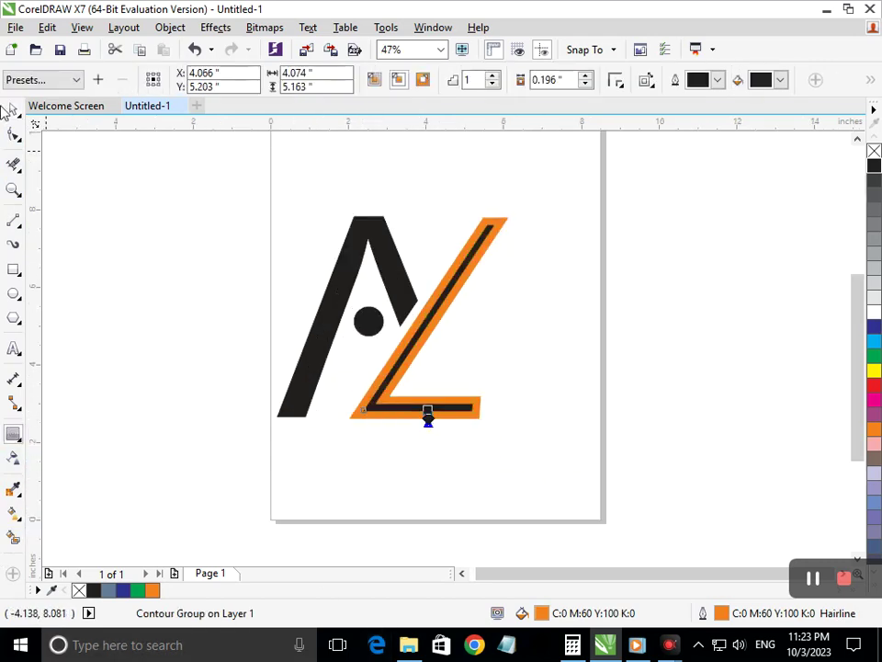
left_click(14, 111)
left_click(313, 371)
key("F3")
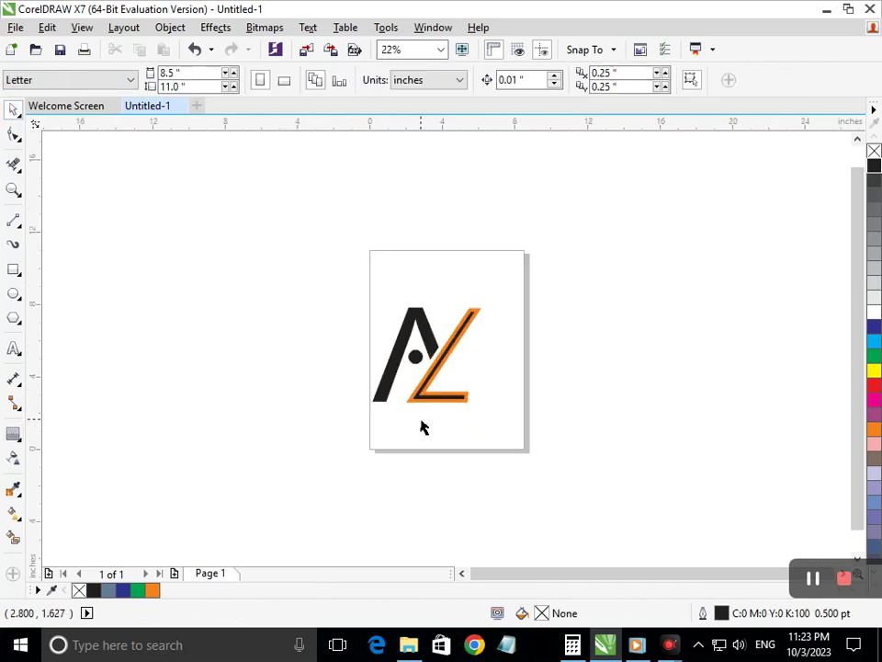
Recolor the A and the circle blue (C:100 M:100 Y:0 K:0), both fill and outline
left_click(425, 343)
left_click(874, 327)
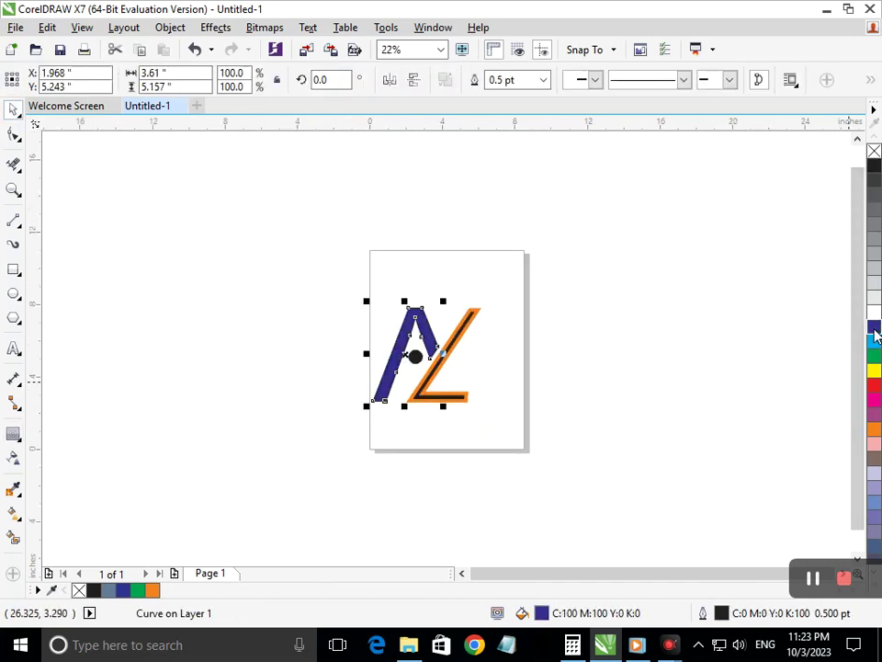
left_click(659, 438)
left_click(415, 357)
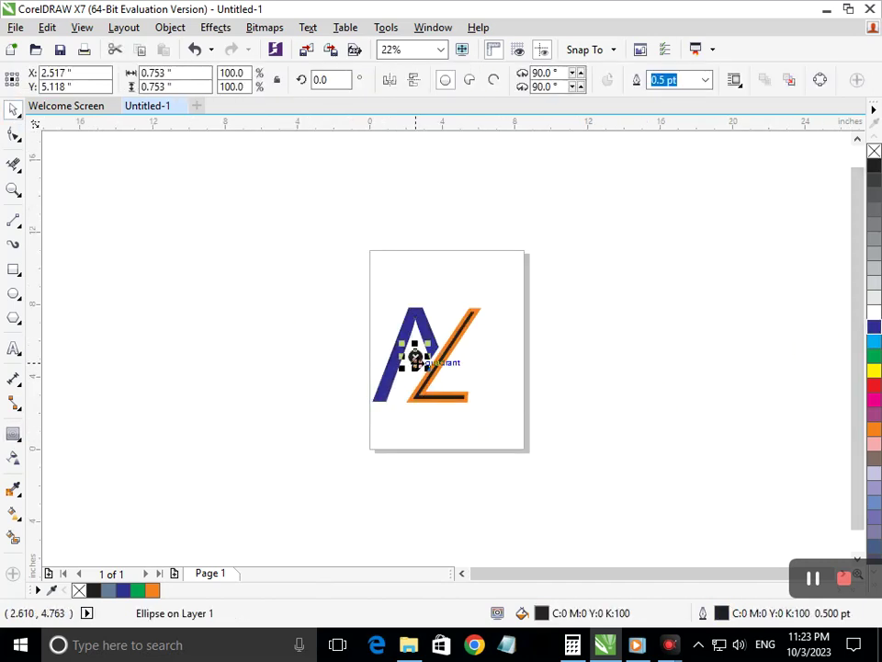
left_click(874, 331)
left_click(547, 516)
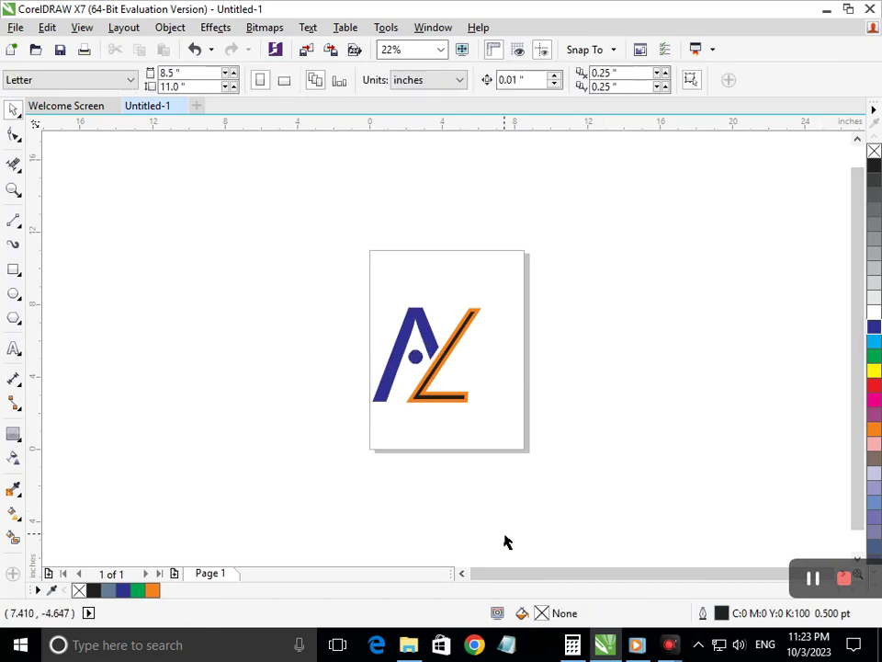
Add a one-step inside contour in black to the A with an offset of about 0.197 inches
left_click(425, 340)
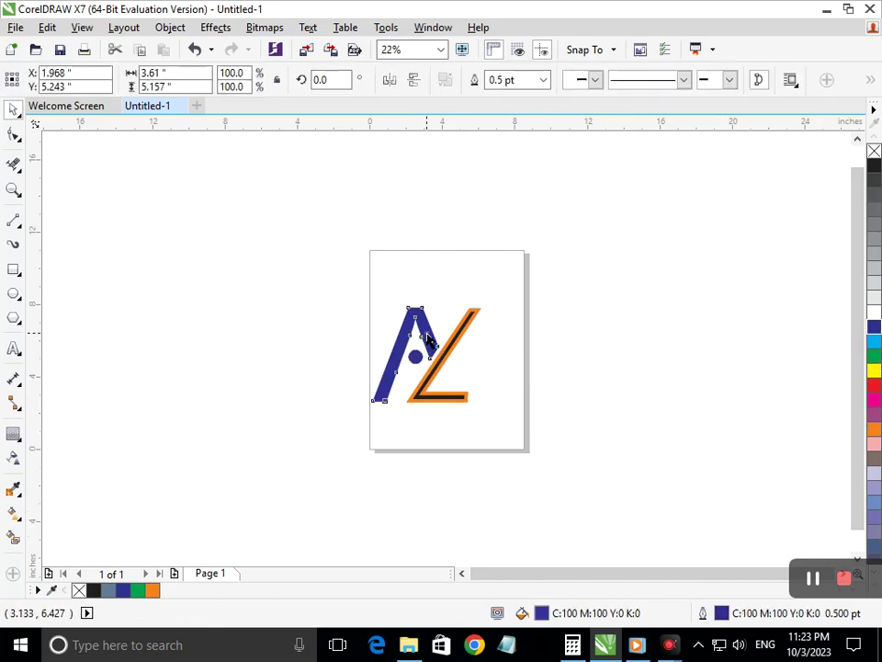
left_click(14, 435)
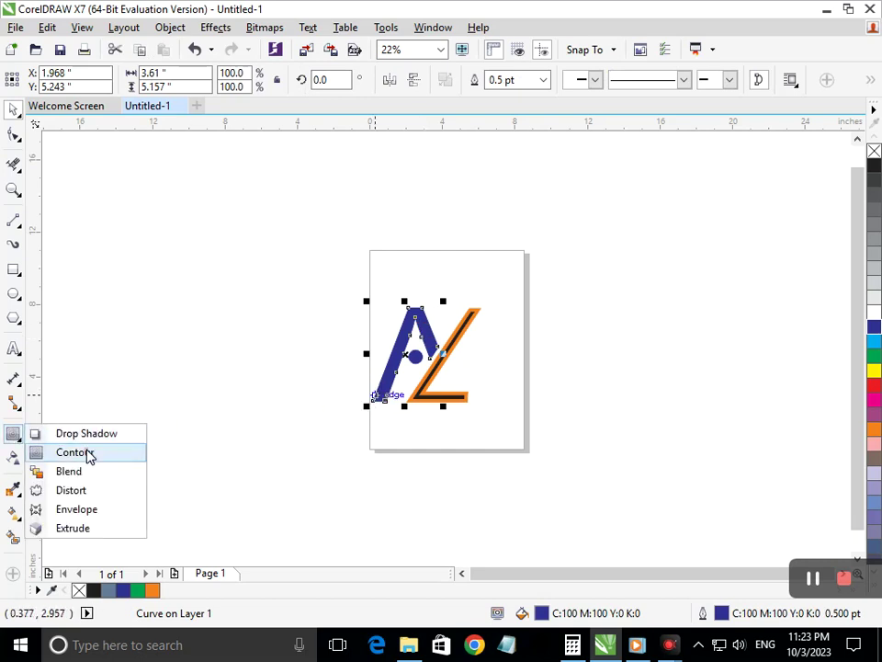
left_click(89, 457)
left_click_drag(380, 404, 404, 403)
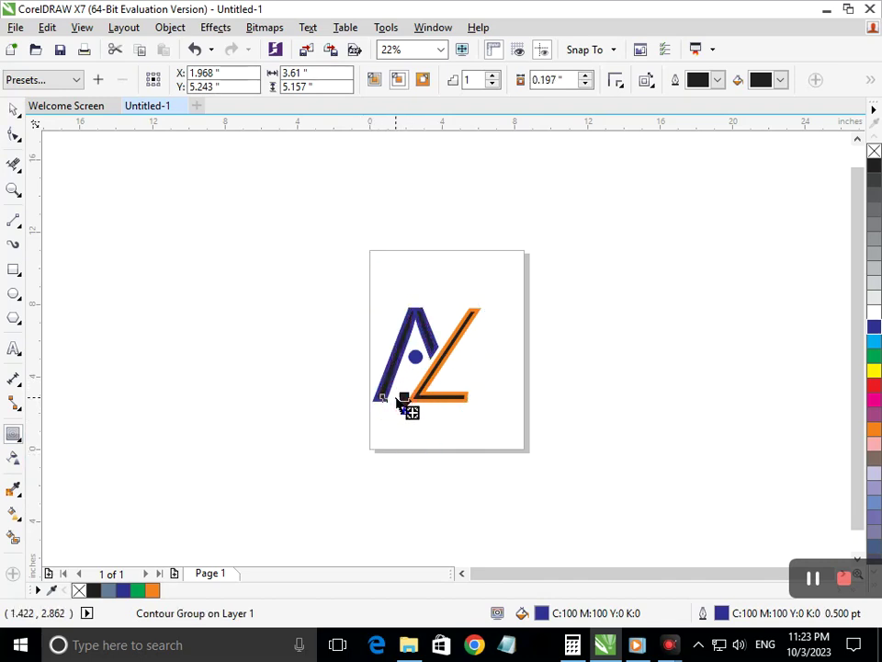
Color the fill and outline of the A around its black contour yellow (C:0 M:0 Y:100 K:0)
left_click(875, 374)
right_click(874, 373)
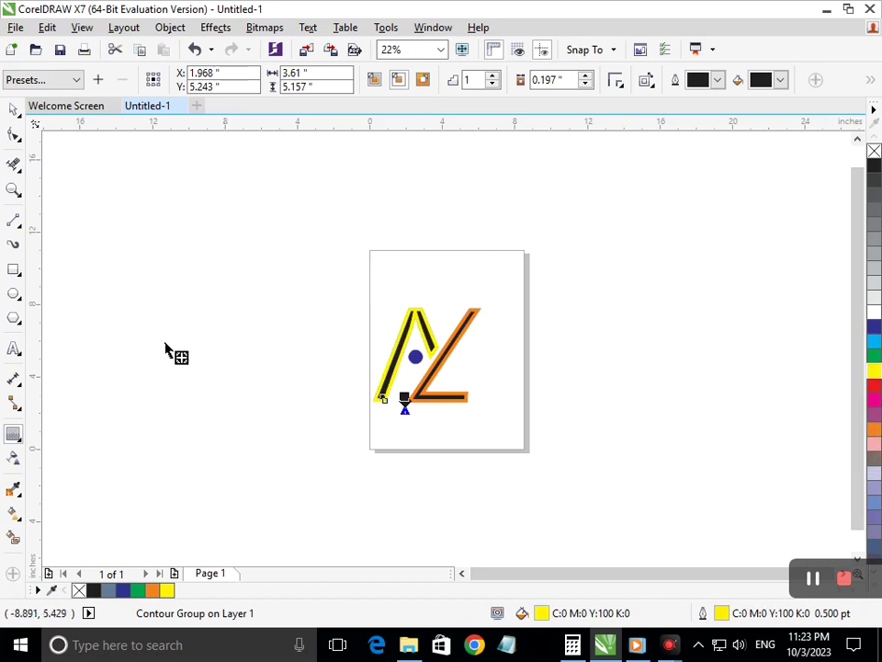
left_click(13, 108)
left_click(130, 389)
left_click(444, 516)
Break the A's contour group apart into separate shapes
key("F2")
left_click_drag(272, 263, 531, 472)
left_click_drag(327, 372, 299, 450)
key("ctrl+z")
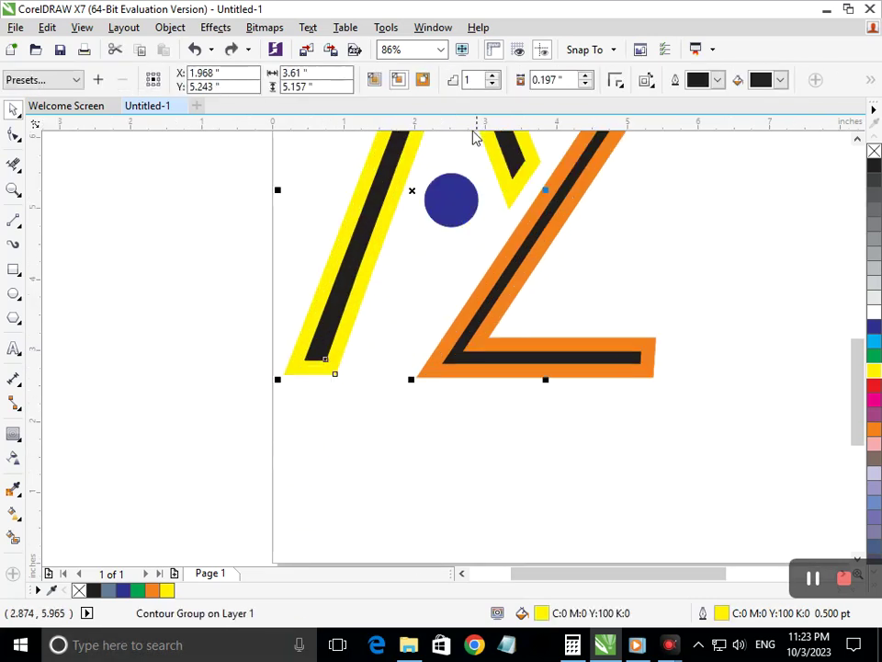
left_click(170, 28)
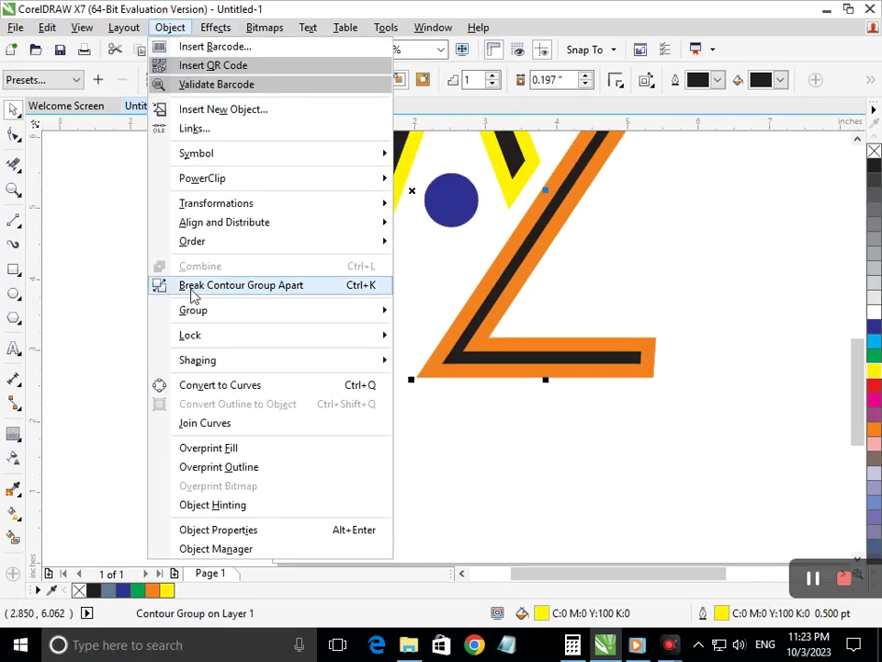
left_click(229, 285)
Fill the outer shape of the A green, keeping its yellow outline
left_click(312, 381)
left_click(312, 372)
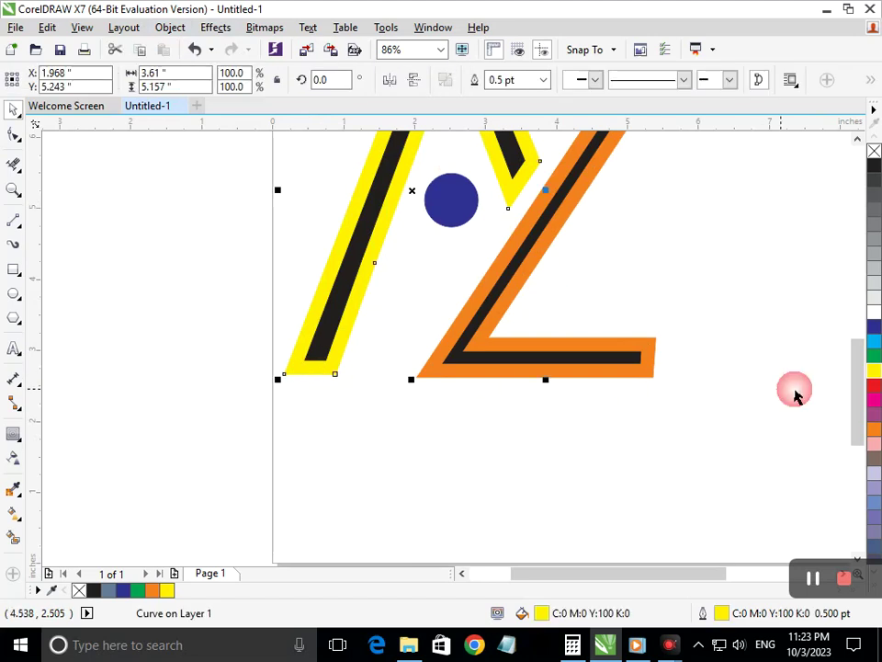
left_click(873, 355)
left_click(626, 429)
scroll(402, 284, "down", 2)
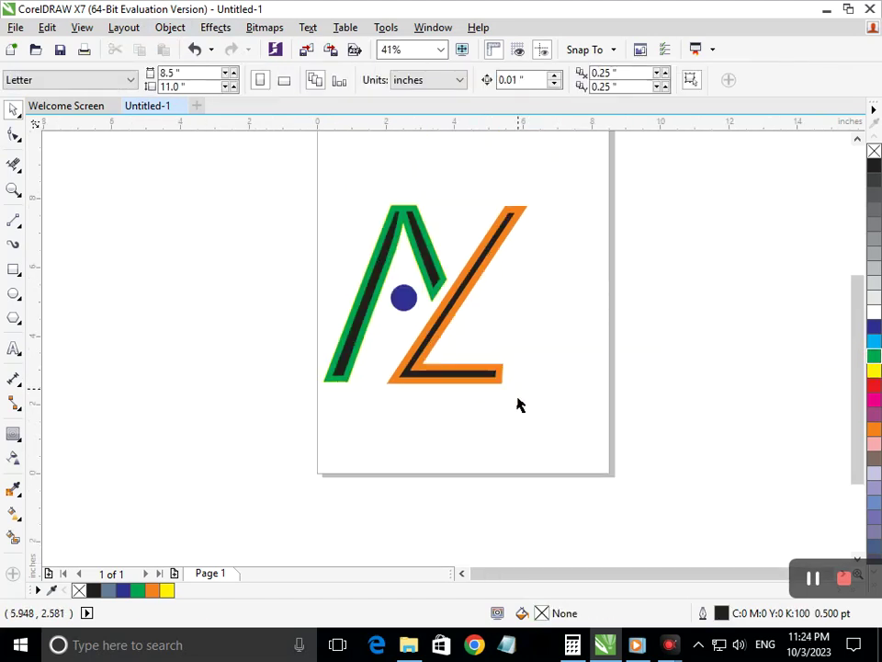
Create a concentric copy of the blue circle scaled down to about 0.576 inches in diameter and color it green
left_click(403, 308)
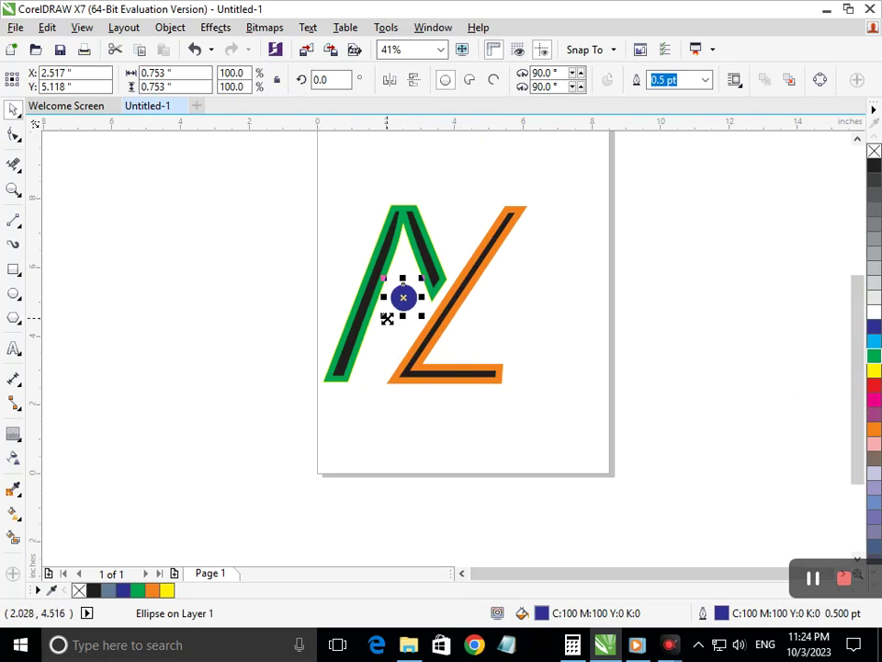
left_click_drag(386, 317, 391, 321)
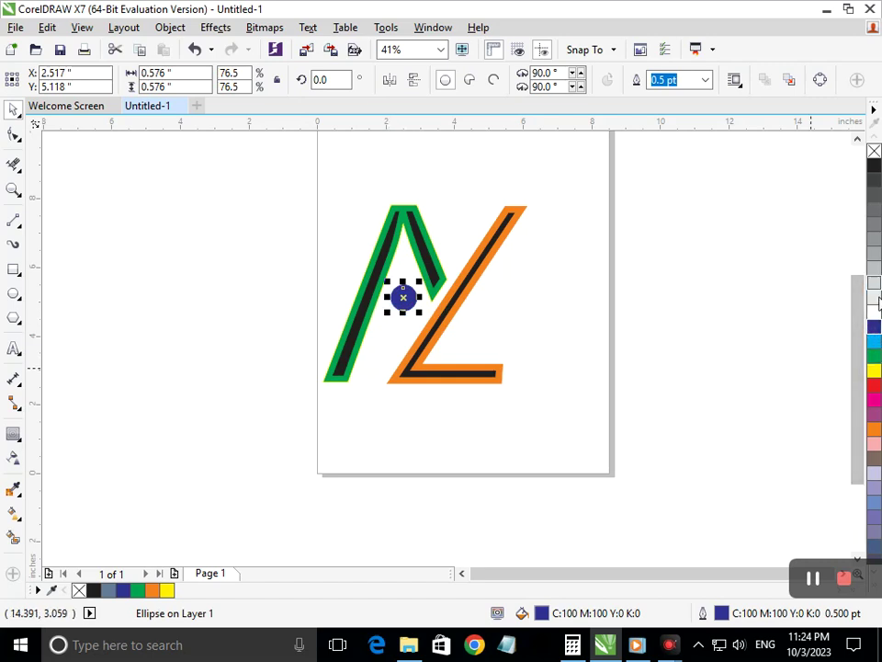
left_click(873, 356)
left_click(433, 339)
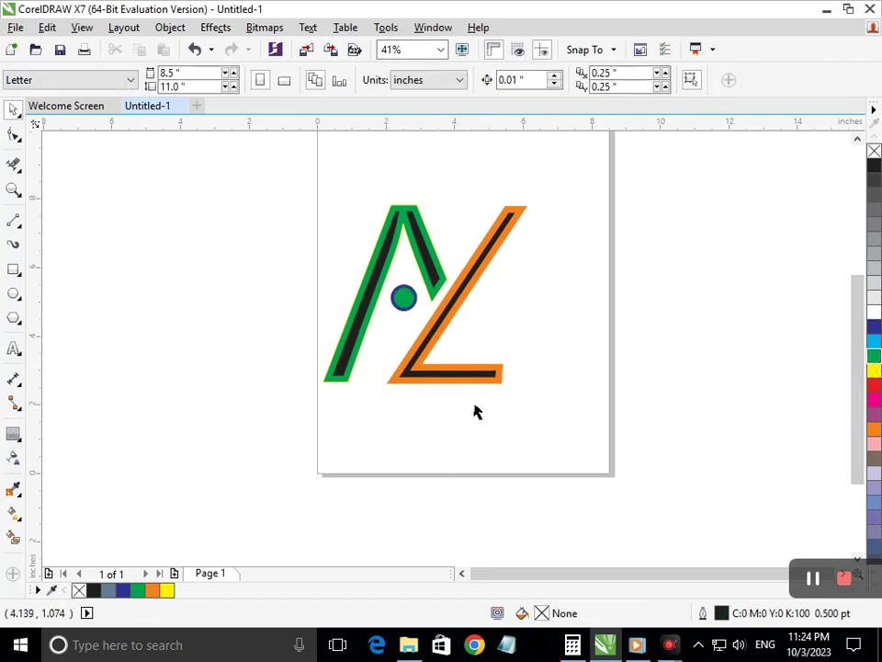
Shrink the green inner circle about its center to about 0.474 inches in diameter
scroll(409, 294, "up", 5)
left_click_drag(329, 375, 350, 415)
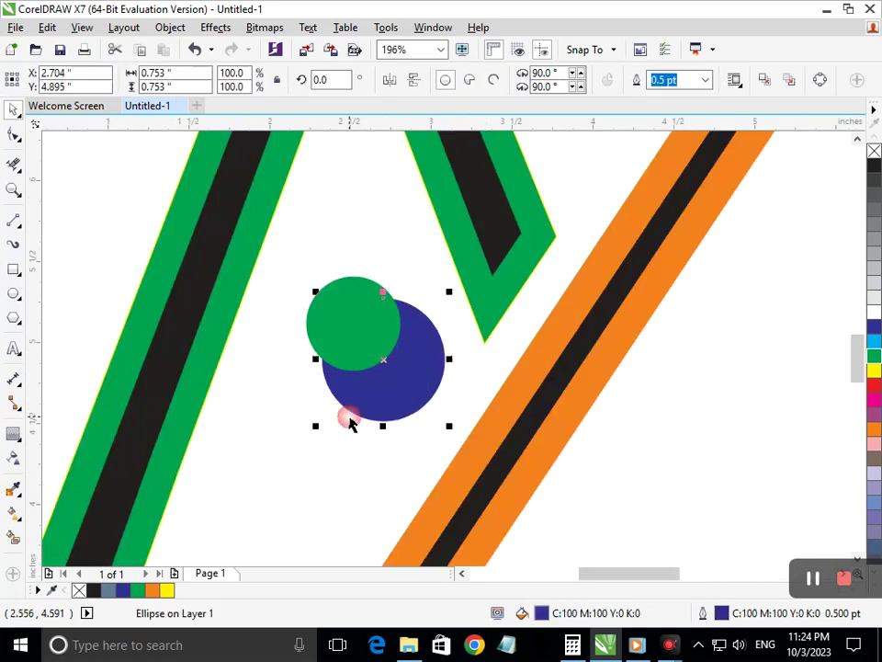
key("ctrl+z")
left_click(312, 408)
left_click(334, 352)
left_click_drag(300, 373, 312, 375)
left_click(321, 439)
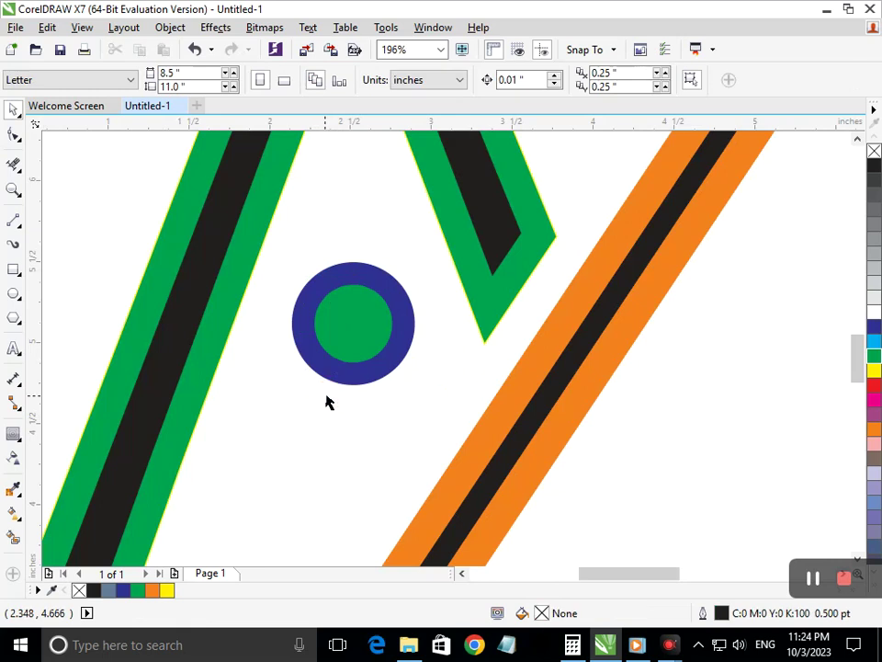
scroll(382, 310, "down", 3)
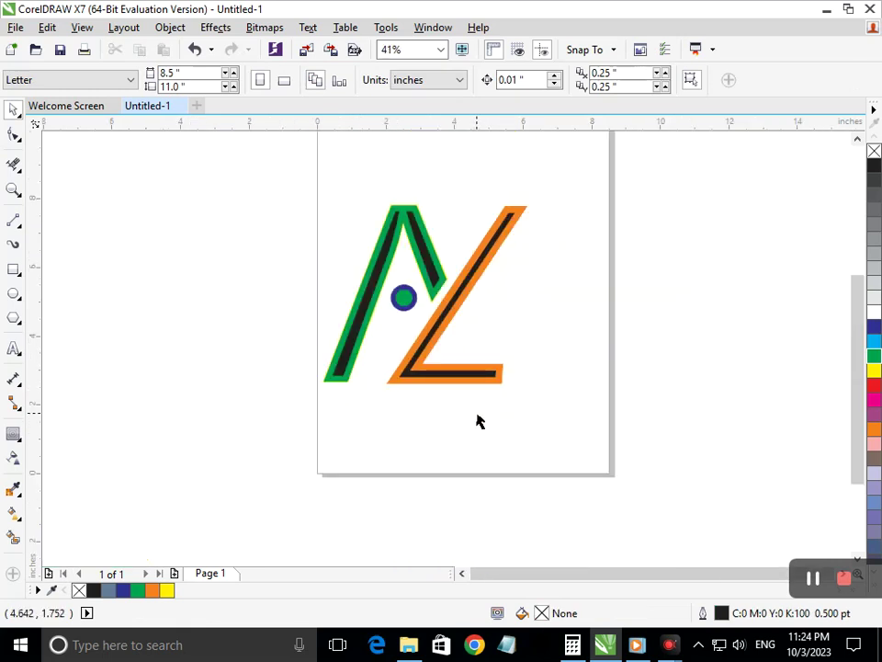
Fill the inner circle black and the outer circle around it green
scroll(446, 370, "down", 2)
scroll(637, 527, "up", 2)
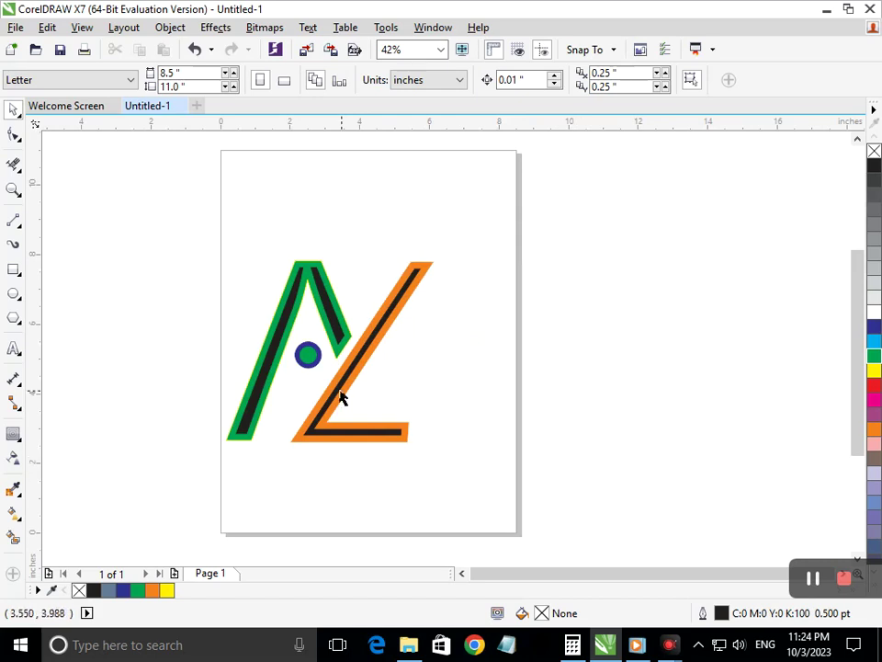
left_click(308, 353)
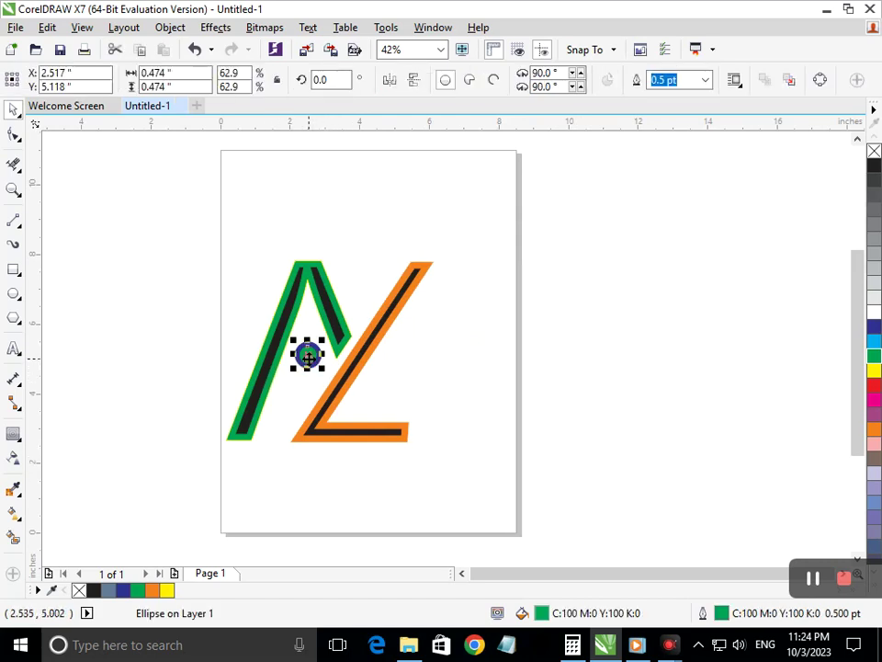
left_click(874, 167)
left_click(780, 267)
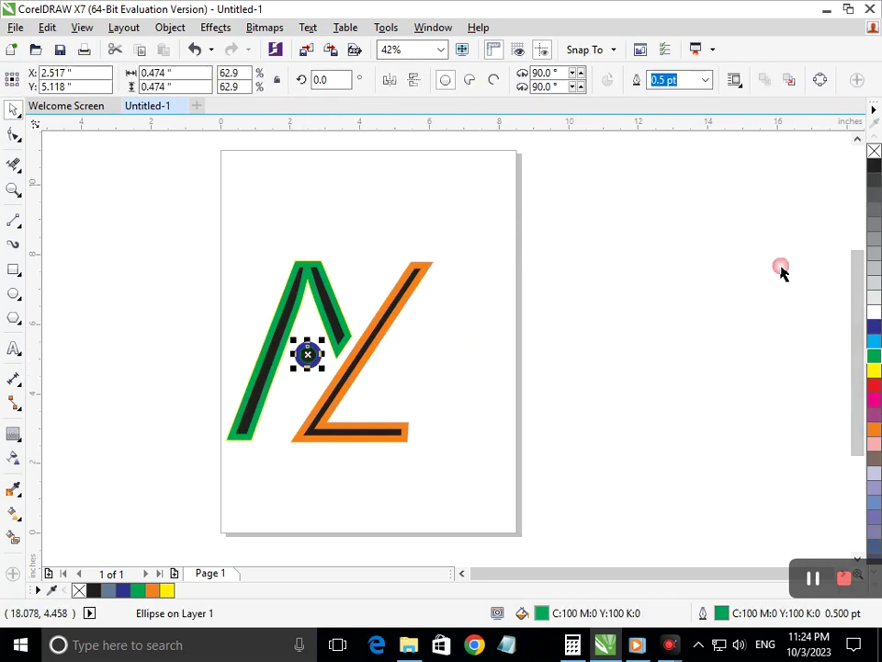
left_click(315, 367)
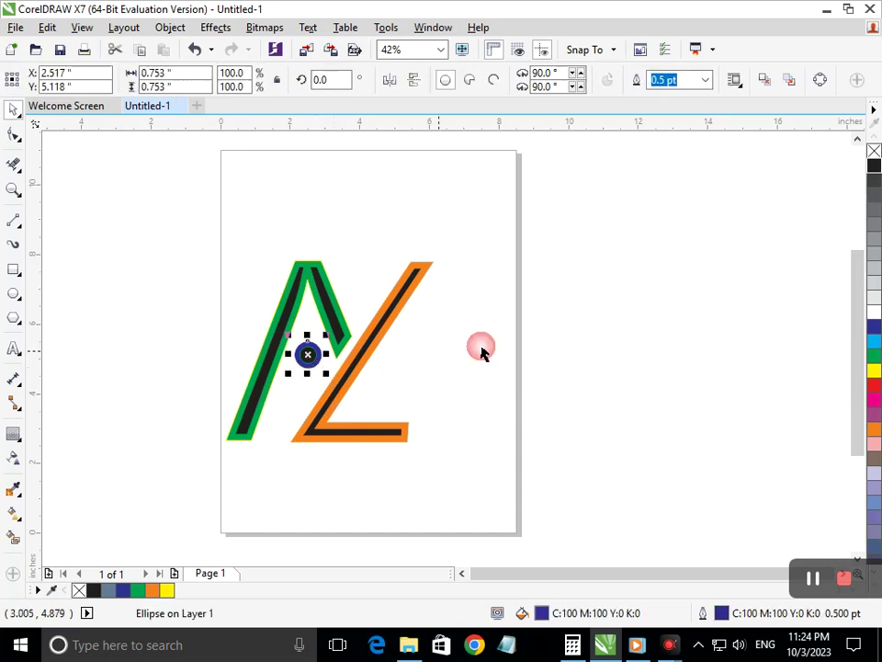
left_click(874, 357)
left_click(492, 517)
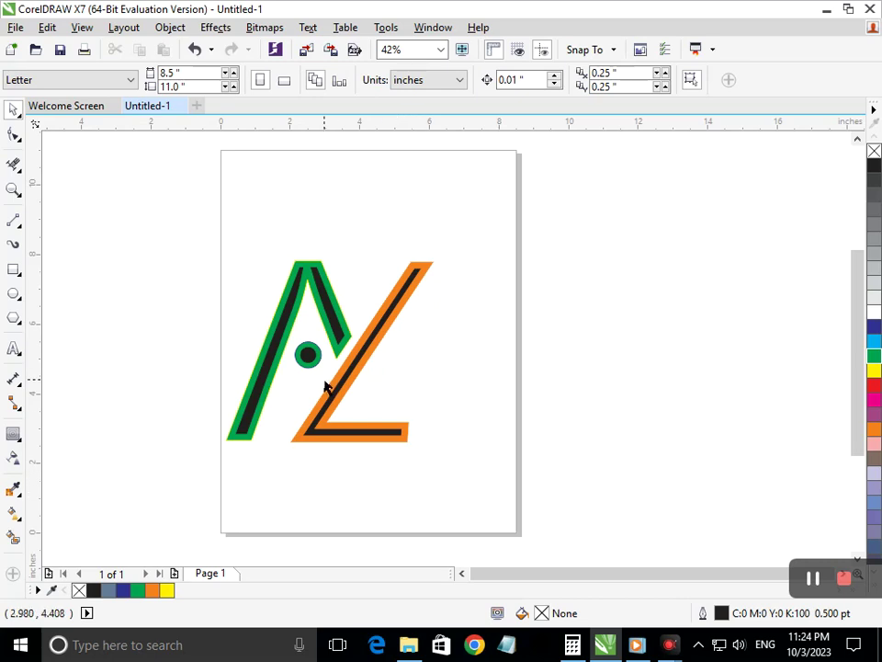
Undo the recolouring of both circles together with the inner circle's earlier shrink and green fill
key("ctrl+z")
key("ctrl+z")
key("ctrl+z")
key("ctrl+z")
key("ctrl+z")
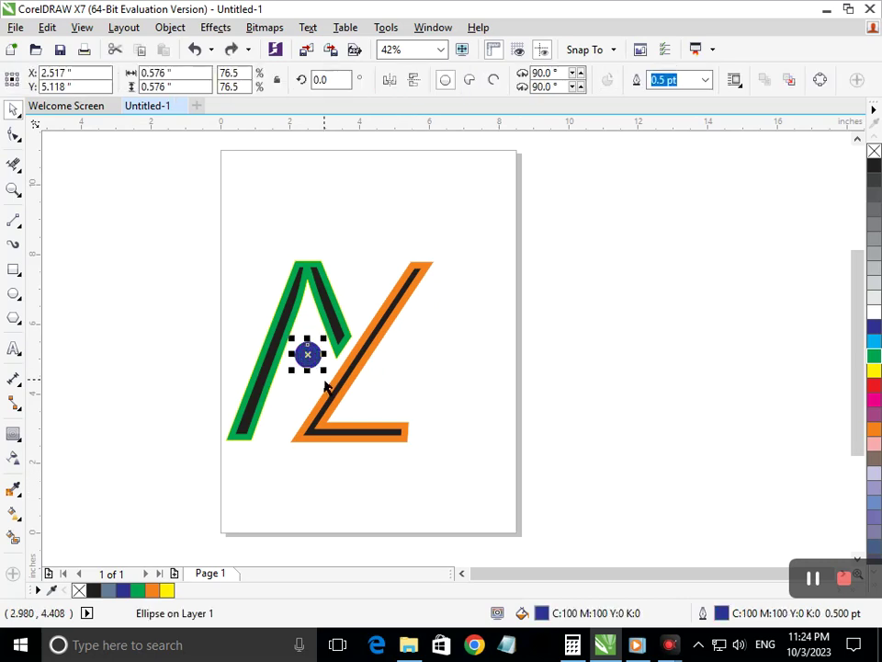
left_click(356, 470)
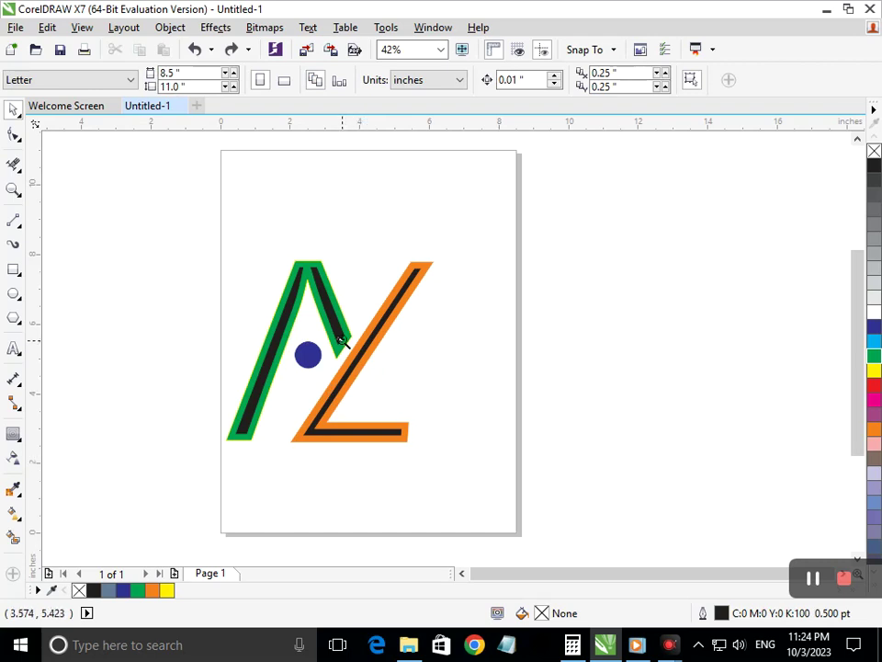
scroll(399, 391, "down", 2)
left_click_drag(364, 258, 567, 452)
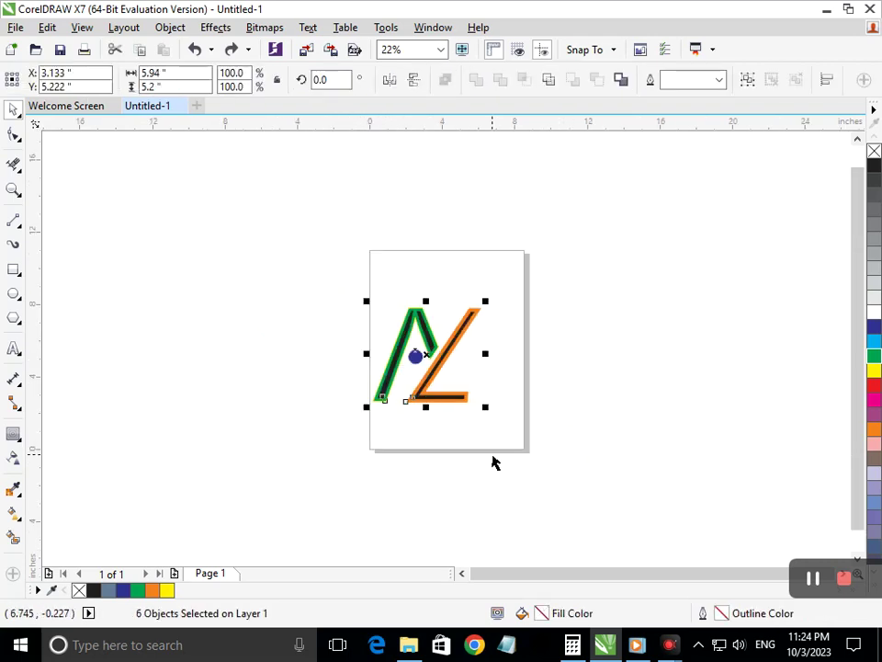
left_click(482, 456)
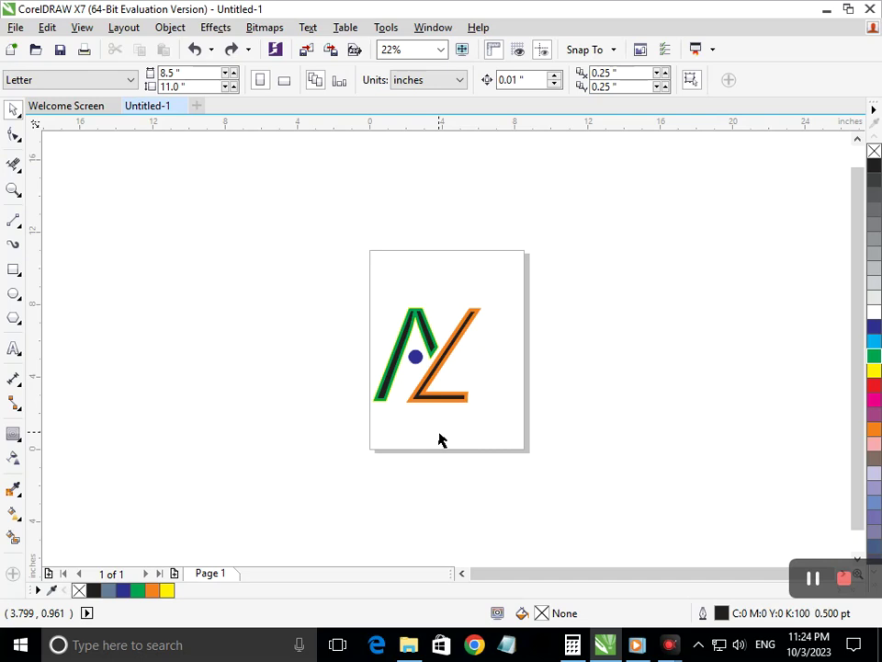
left_click(13, 134)
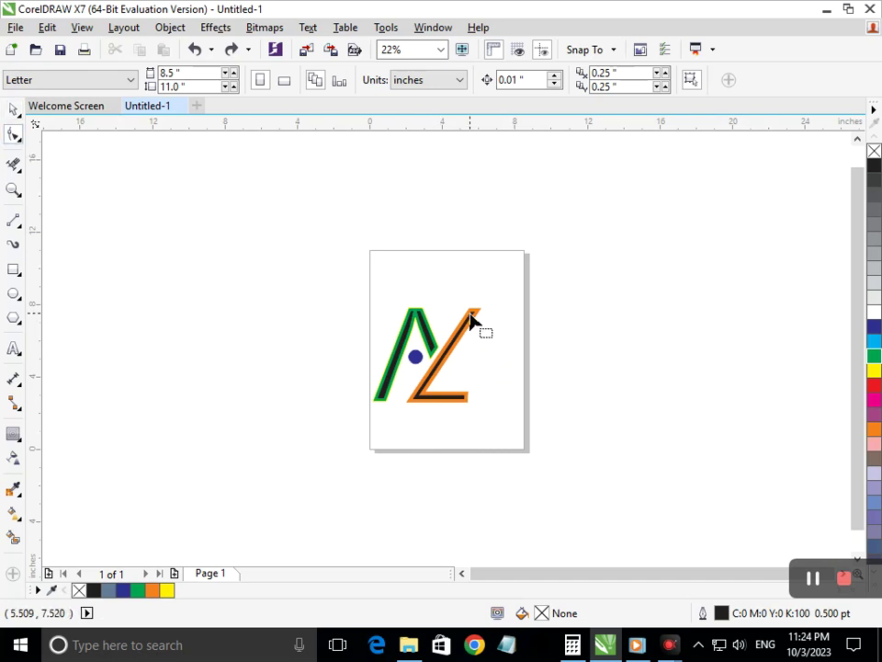
left_click(13, 109)
left_click(334, 281)
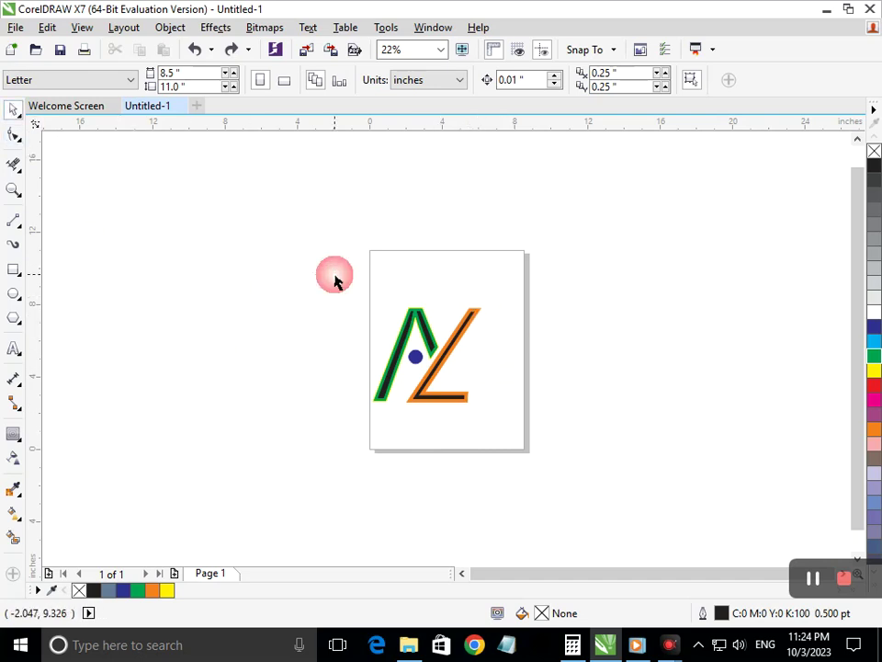
Group all six logo objects and move the group to the empty area left of the page
left_click_drag(335, 280, 605, 467)
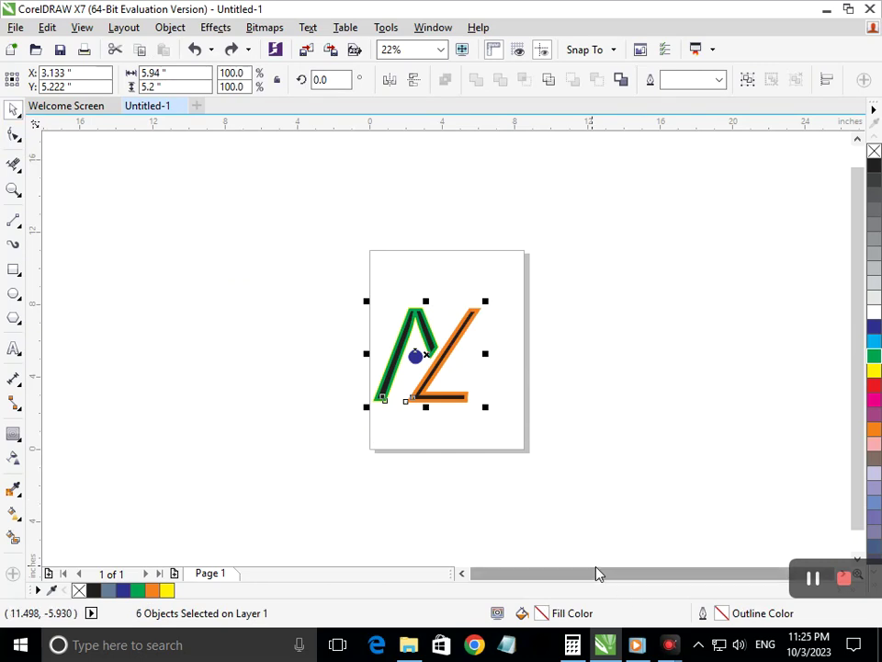
key("ctrl+g")
left_click(429, 412)
left_click_drag(433, 395, 166, 367)
left_click(78, 250)
key("F2")
left_click_drag(108, 257, 267, 390)
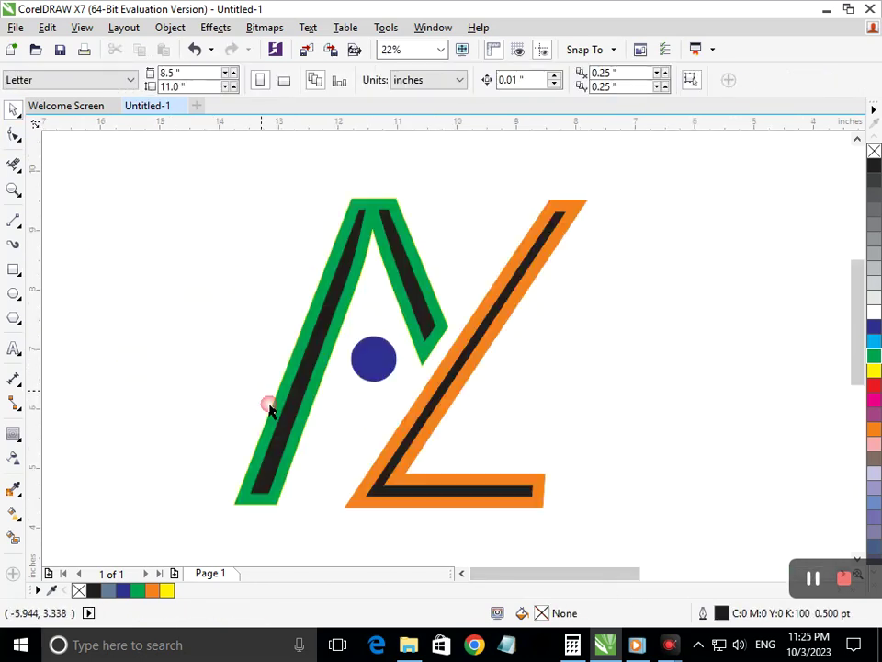
Ungroup all the logo's objects and shift the whole logo slightly to the right, undoing the last extra change
left_click(380, 363)
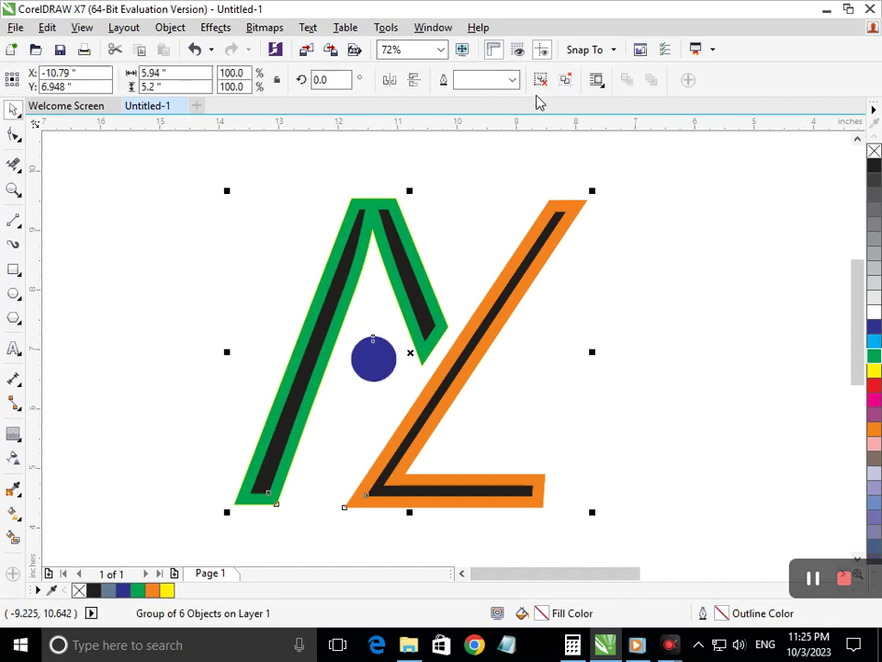
left_click(565, 79)
left_click(361, 391)
left_click(359, 384)
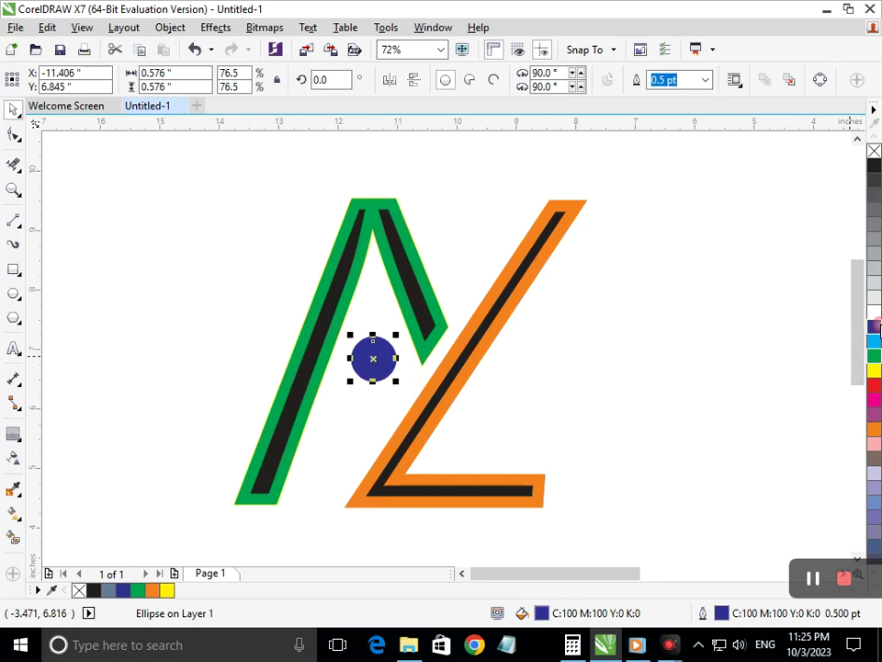
left_click(843, 342)
left_click_drag(171, 154, 630, 540)
left_click_drag(487, 495, 508, 516)
left_click(614, 470)
key("ctrl+z")
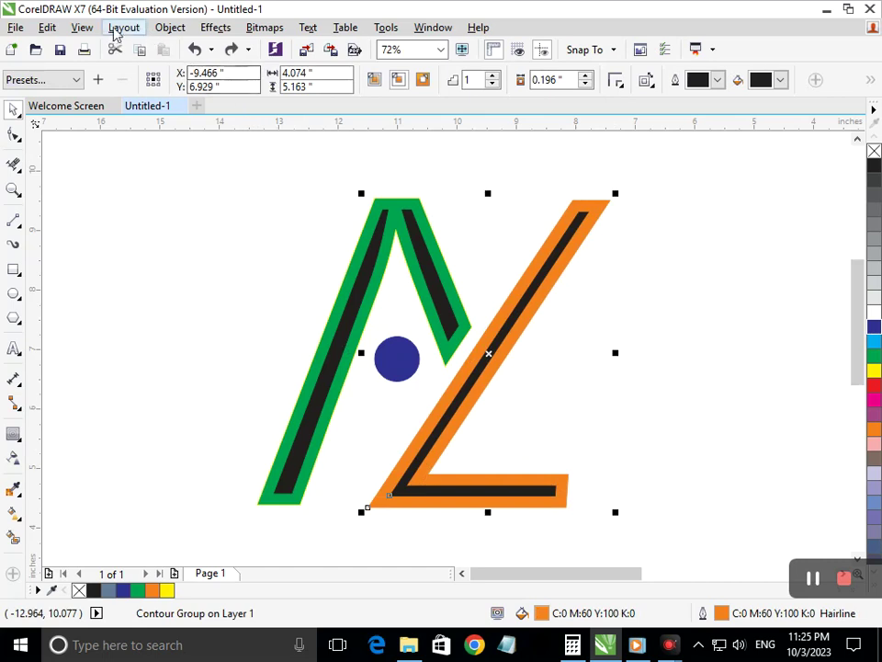
Break the L's contour group apart and fill its inner shape white
left_click(170, 27)
left_click(201, 286)
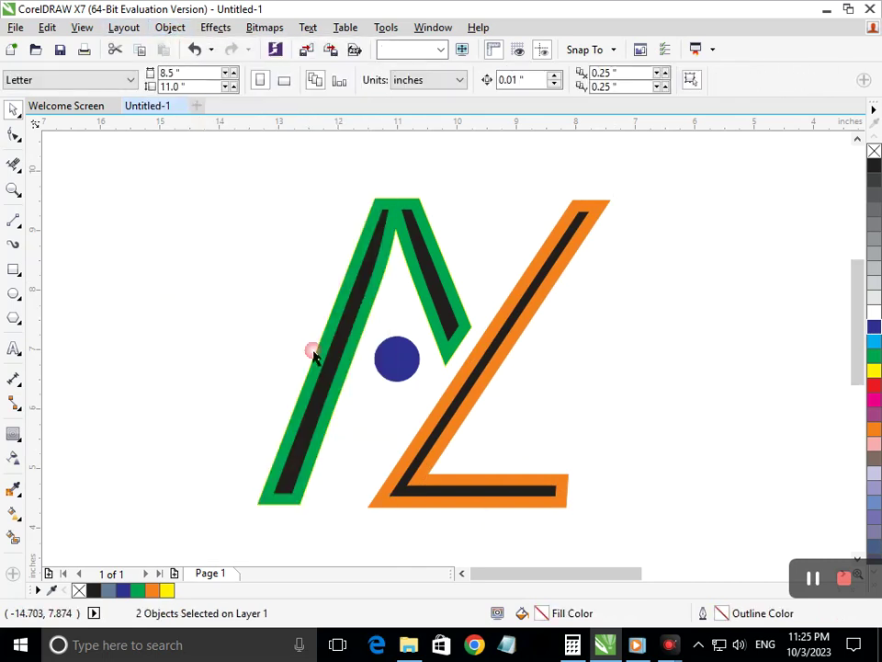
left_click(443, 496)
left_click(874, 312)
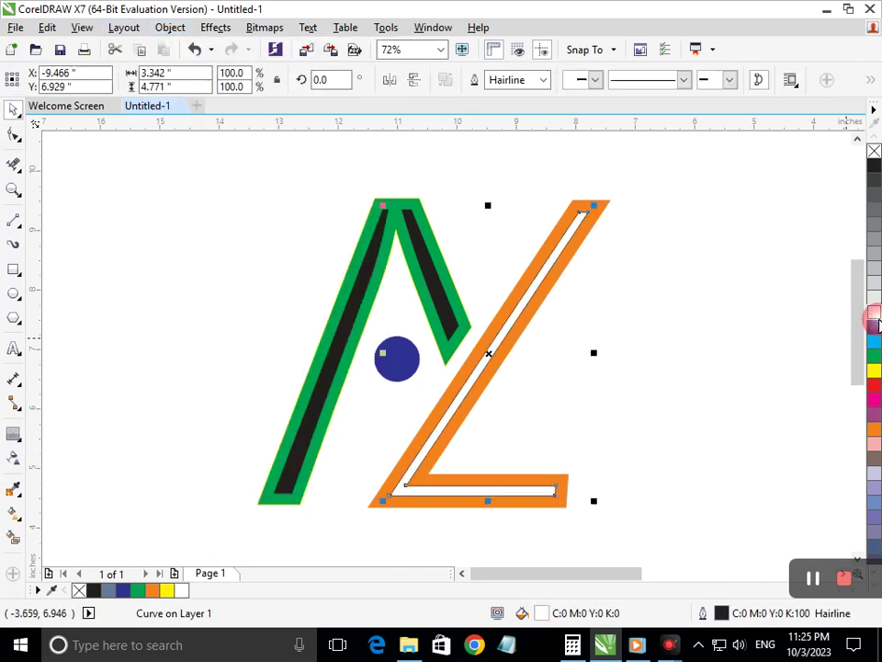
left_click(732, 363)
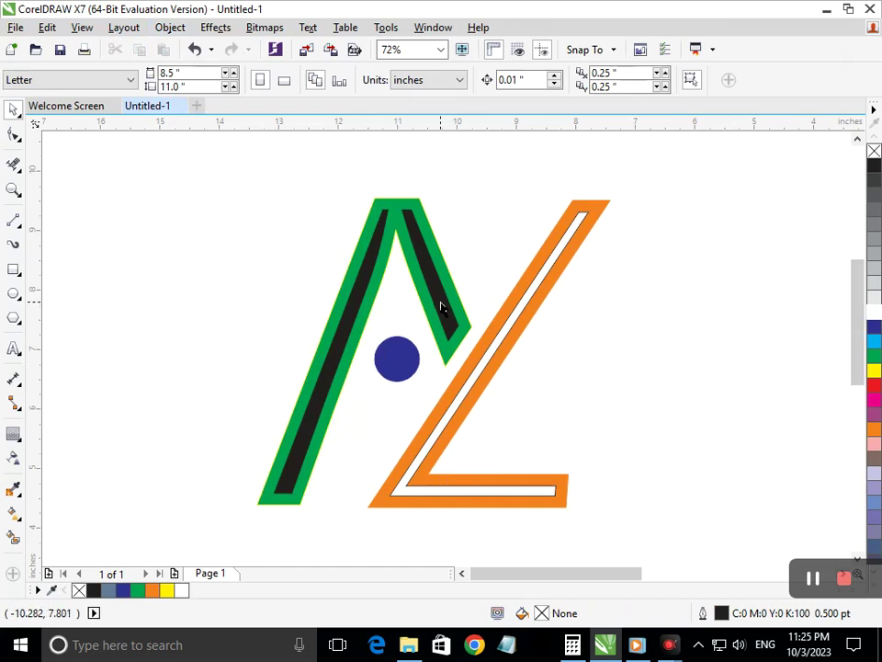
Fill the inner shape of the A white
left_click(446, 313)
left_click(874, 312)
left_click(692, 369)
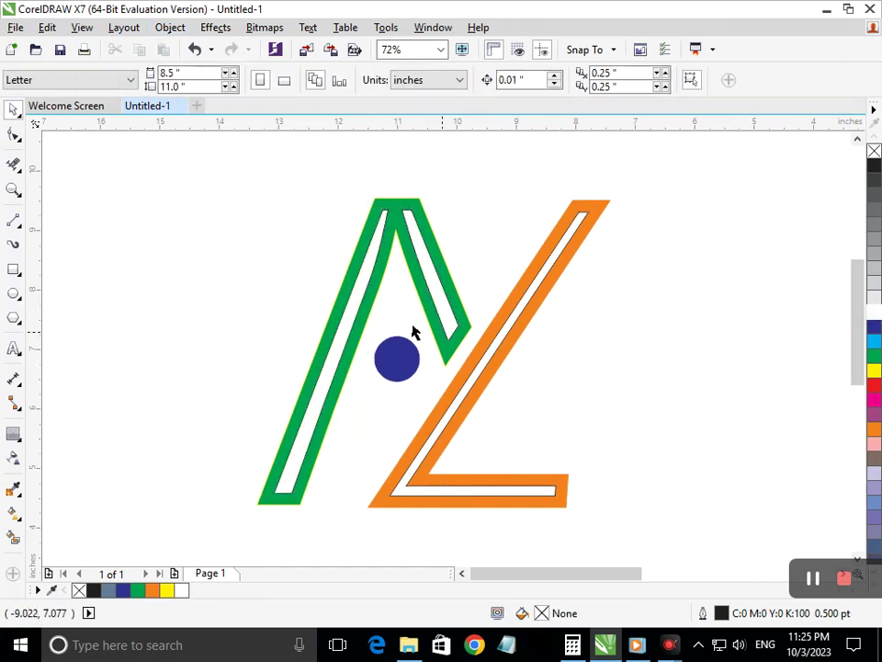
Enlarge all six logo objects together proportionally to about 7.54 by 6.6 inches and shift them slightly to the right
key("F2")
right_click(388, 297)
key("F2")
left_click_drag(97, 227, 303, 428)
left_click_drag(198, 170, 621, 511)
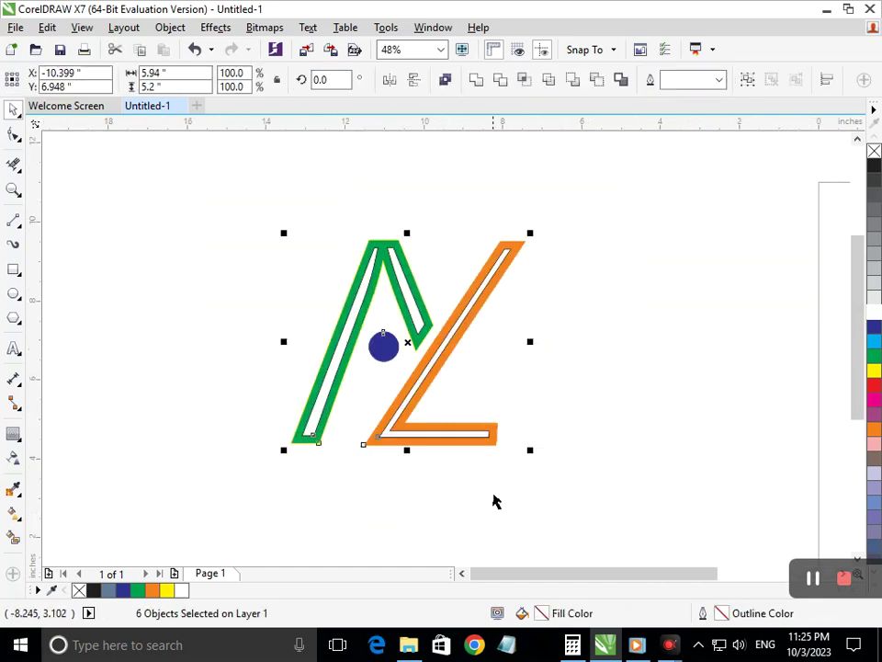
left_click_drag(533, 452, 565, 480)
left_click_drag(464, 462, 501, 472)
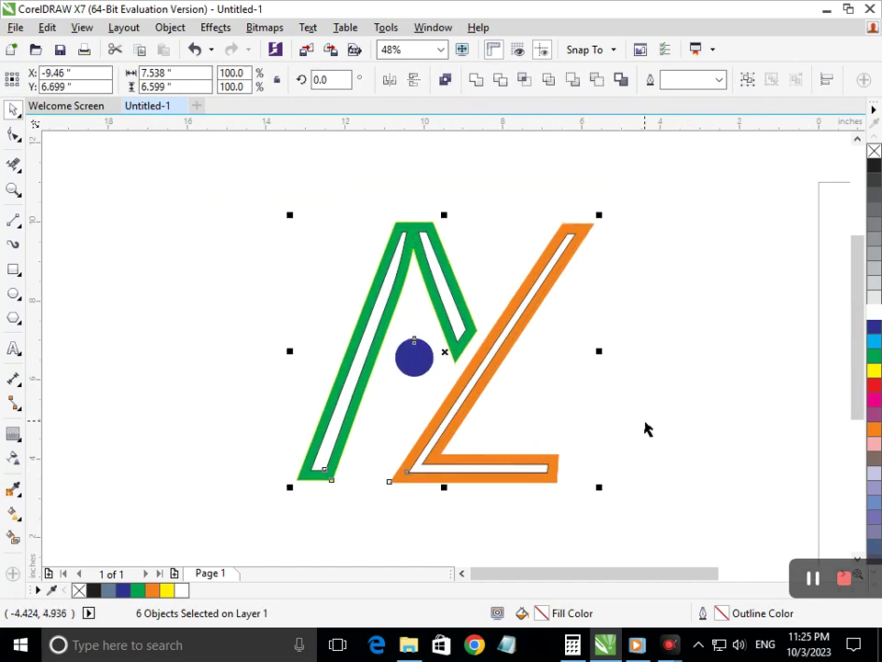
Give the inner shape of the L a blue fill and blue outline after trying yellow
left_click(356, 283)
key("F2")
left_click_drag(264, 181, 666, 522)
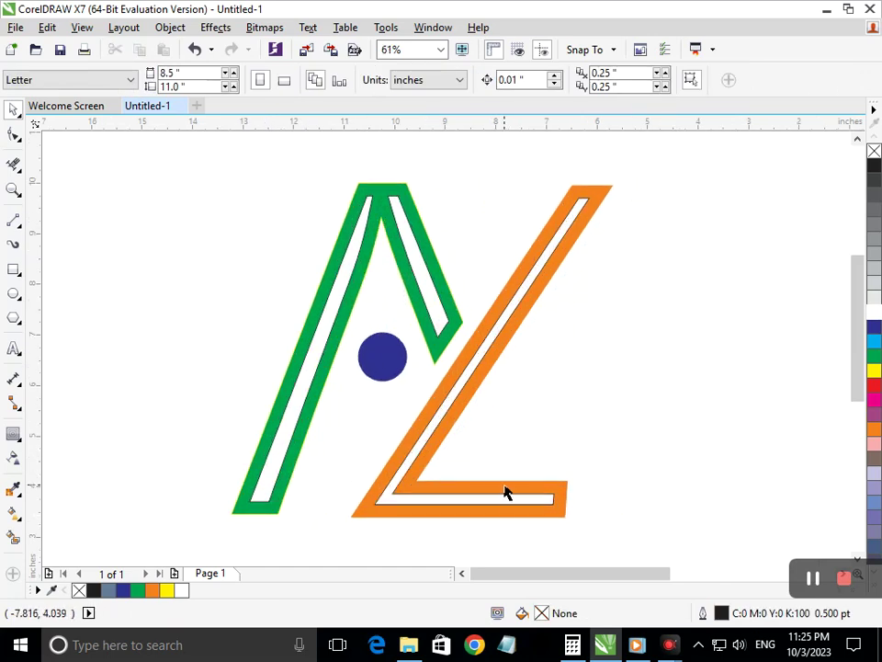
left_click(506, 493)
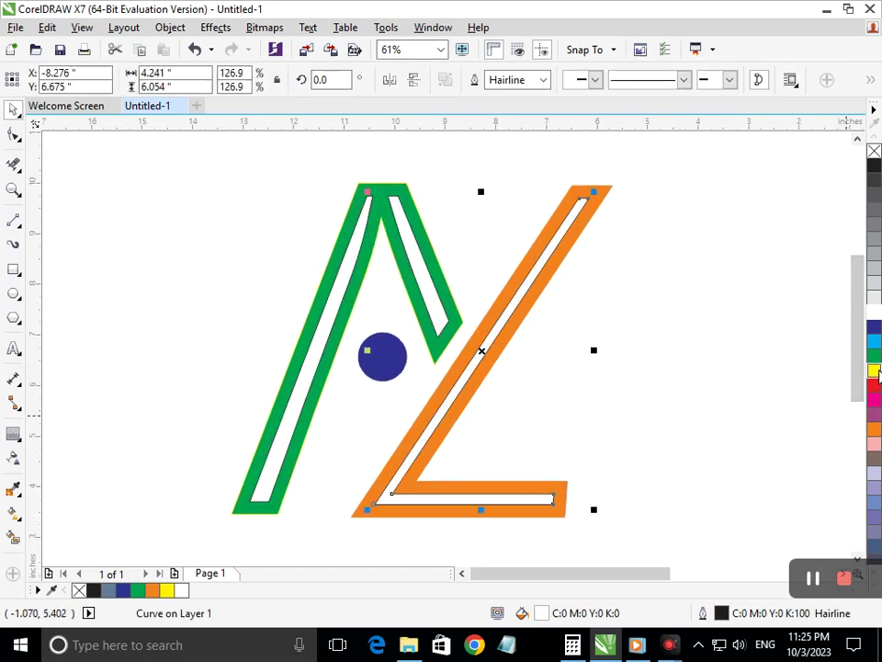
left_click(874, 370)
right_click(874, 371)
left_click(873, 329)
right_click(874, 329)
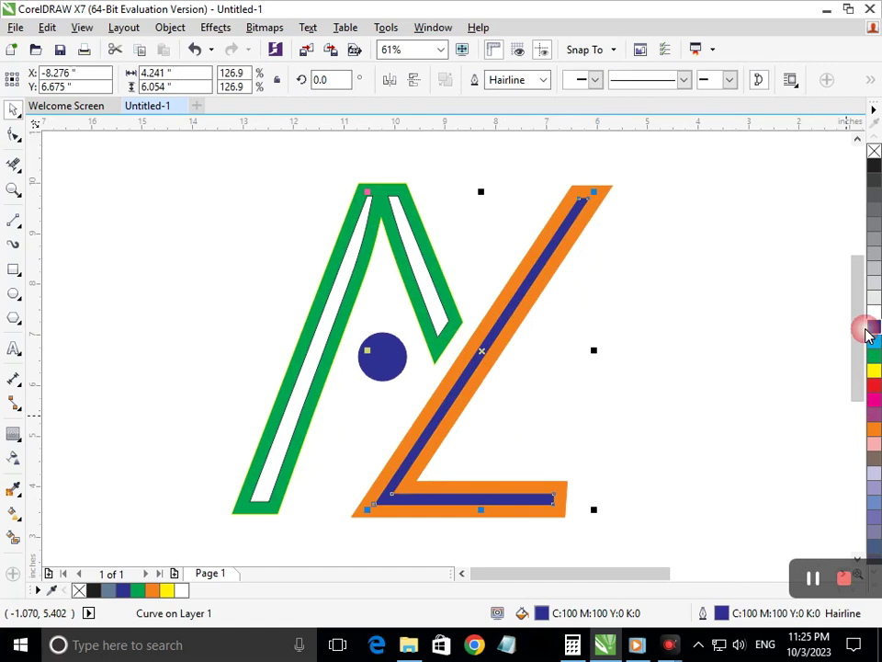
Give the inner shape of the A a blue fill and a matching blue outline
left_click(233, 456)
left_click(270, 483)
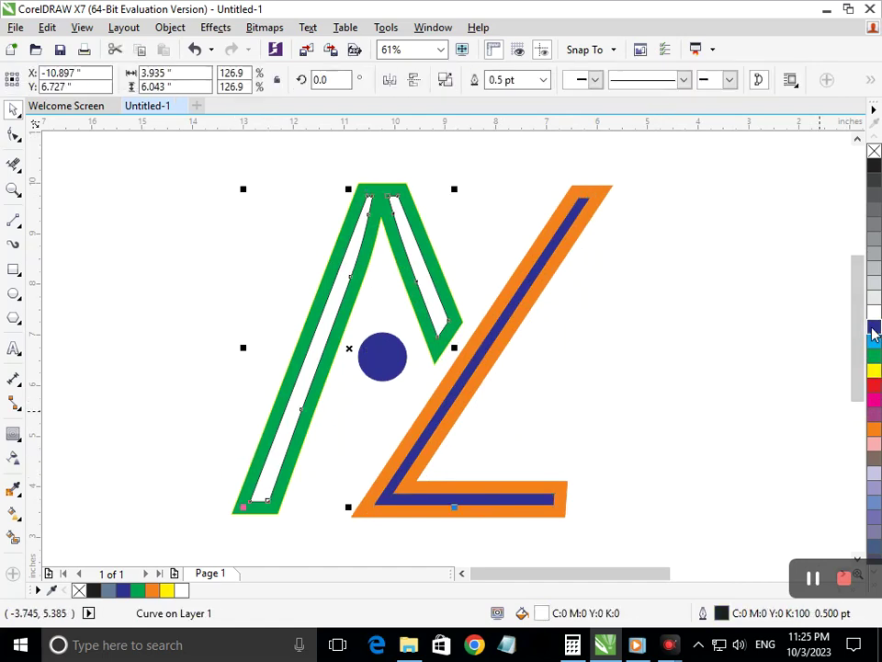
left_click(874, 329)
right_click(874, 329)
left_click(655, 409)
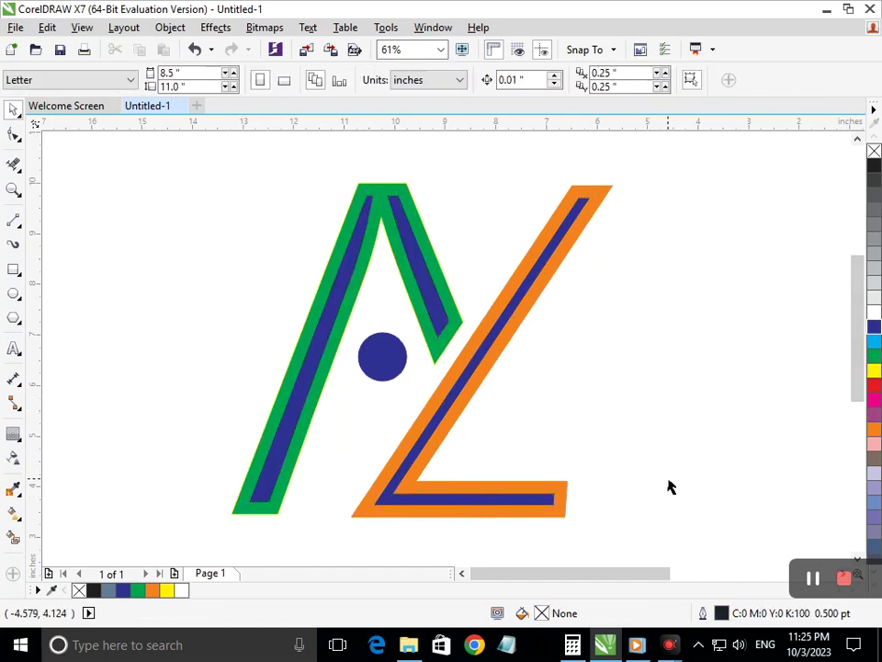
Group all six objects of the recoloured logo into one object
left_click_drag(429, 303, 428, 305)
left_click_drag(366, 252, 405, 294)
left_click_drag(119, 234, 289, 410)
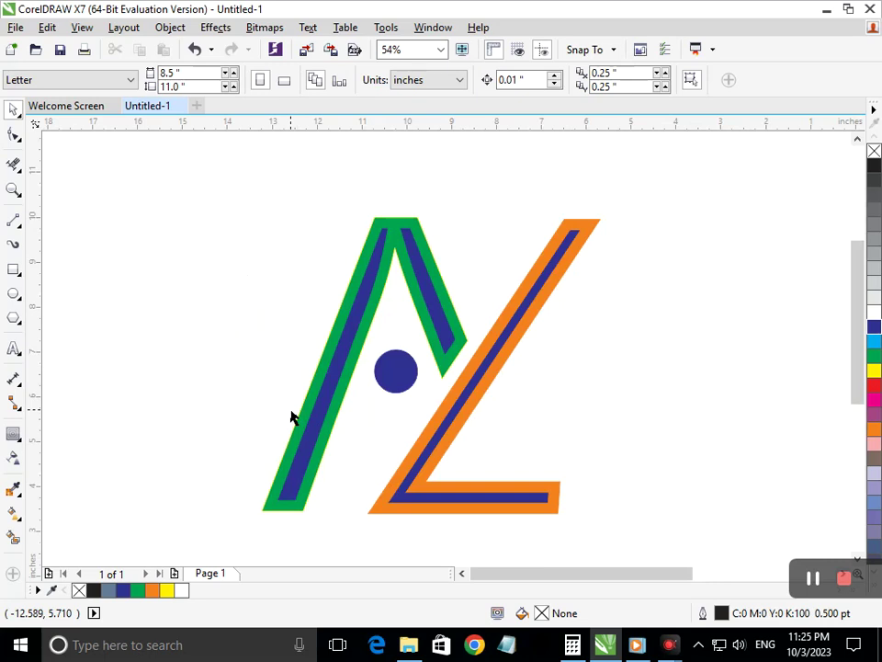
left_click_drag(169, 170, 675, 555)
key("ctrl+g")
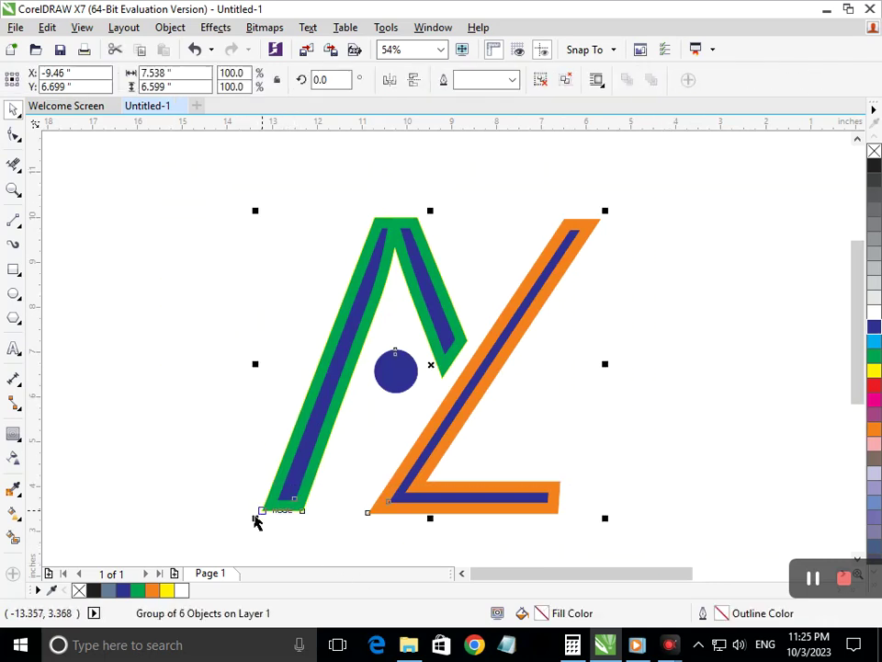
Scale the grouped logo down proportionally to roughly two thirds of its size and reposition it slightly
left_click_drag(255, 517, 317, 490)
left_click(415, 518)
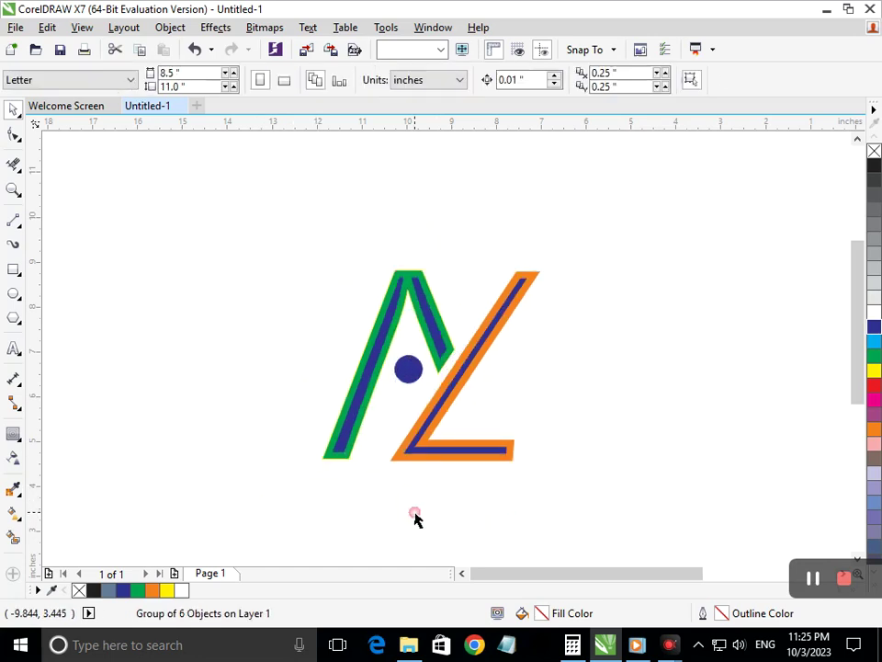
left_click_drag(415, 466, 454, 456)
left_click(432, 518)
left_click(452, 506)
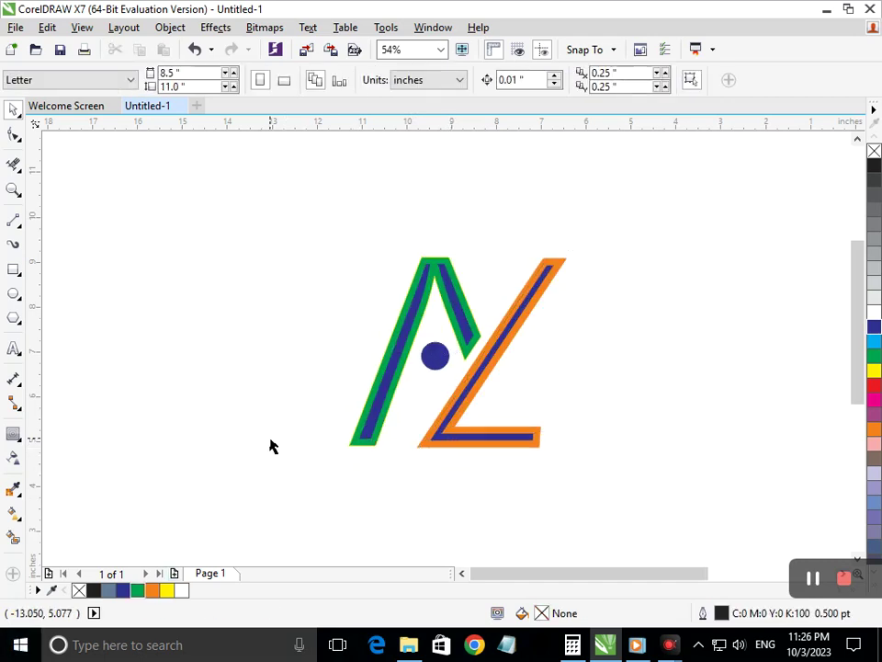
left_click_drag(452, 451, 451, 470)
left_click(451, 508)
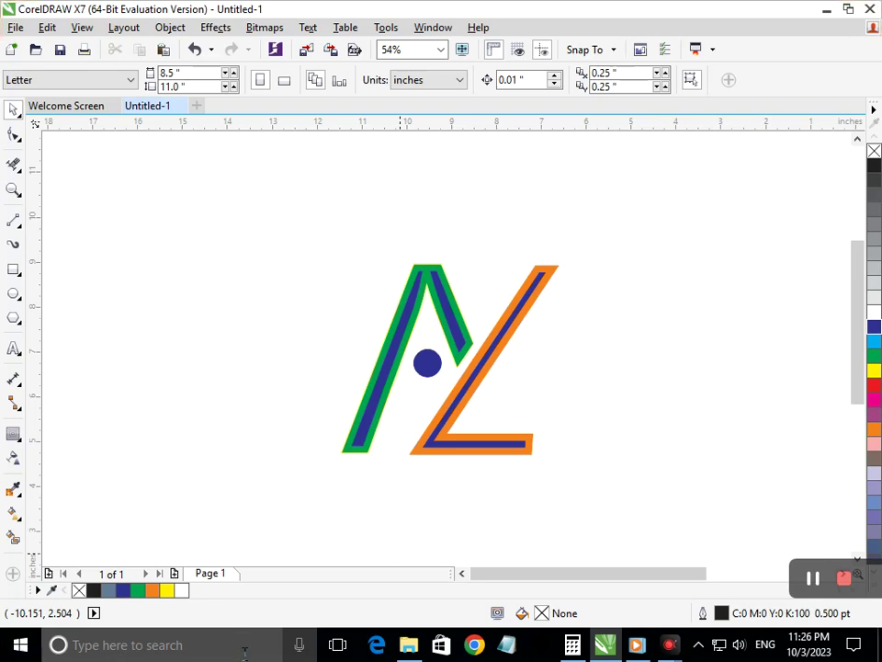
left_click(178, 647)
left_click(305, 640)
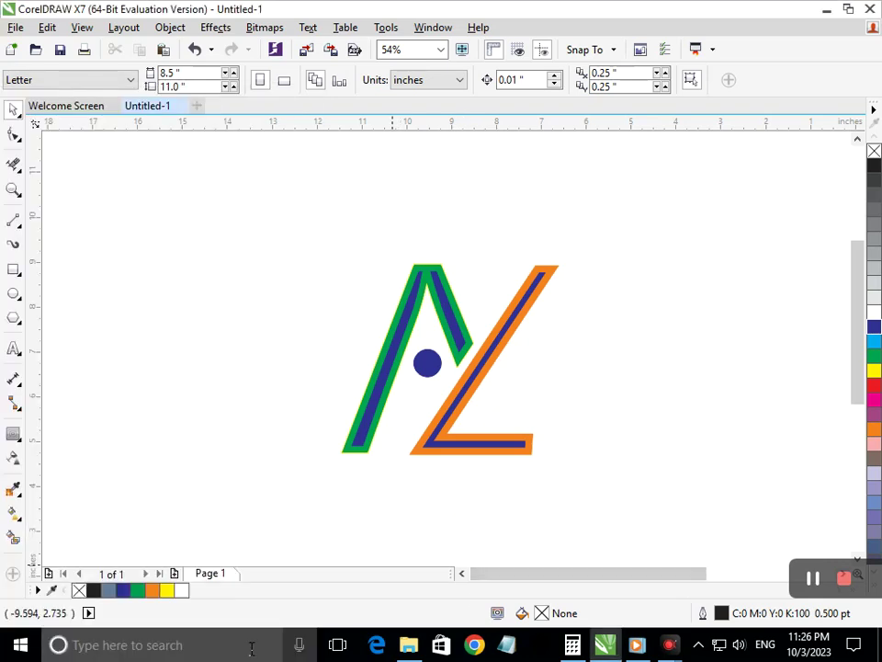